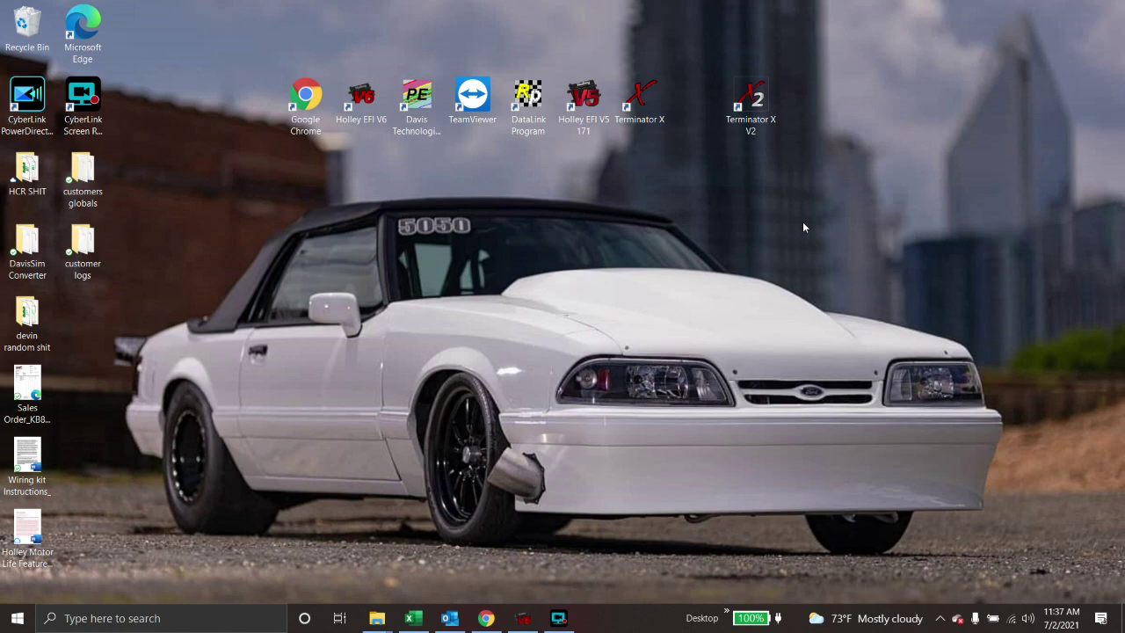
Step: Browse the Schneider Electric XB4BS8444 product photos in Chrome, including side, front and 360° views
left_click(486, 617)
scroll(479, 359, "down", 2)
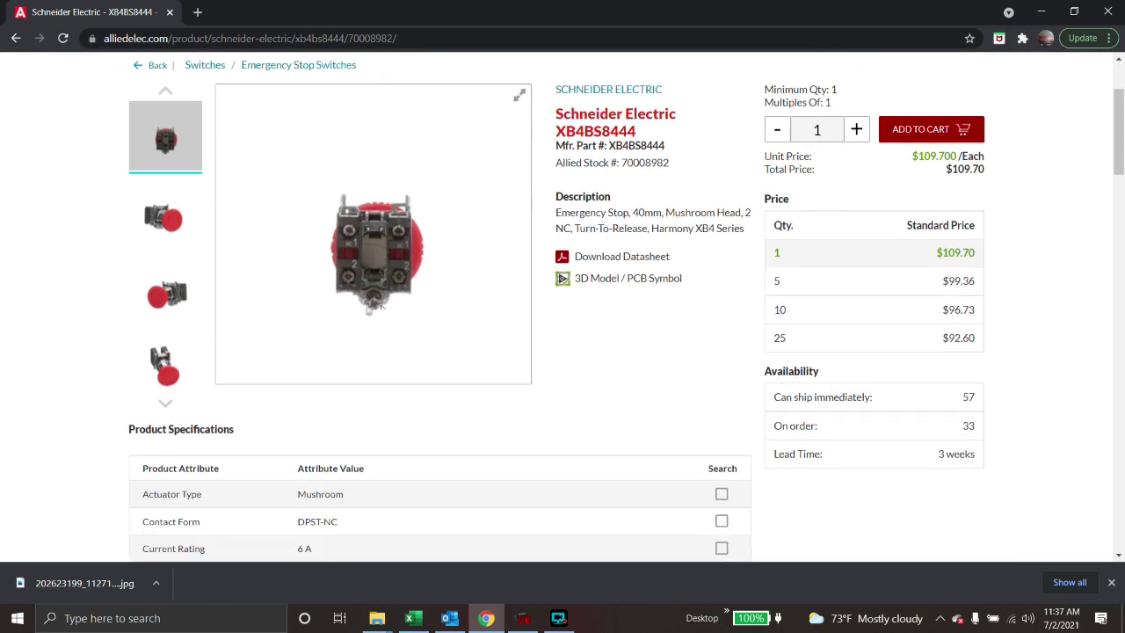
left_click(155, 219)
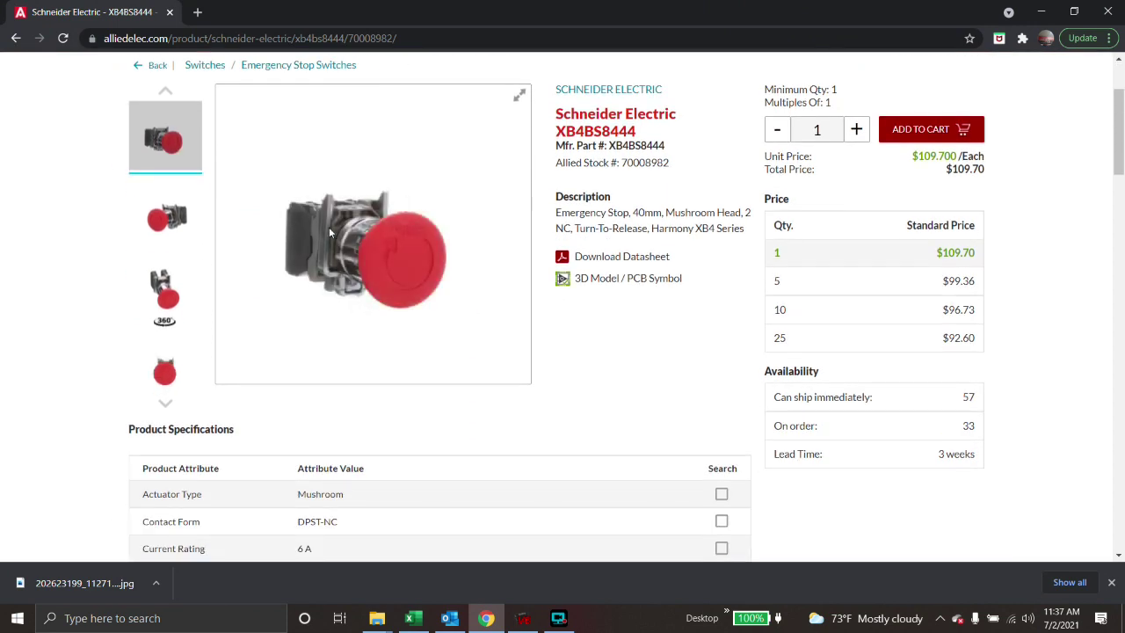
left_click(183, 218)
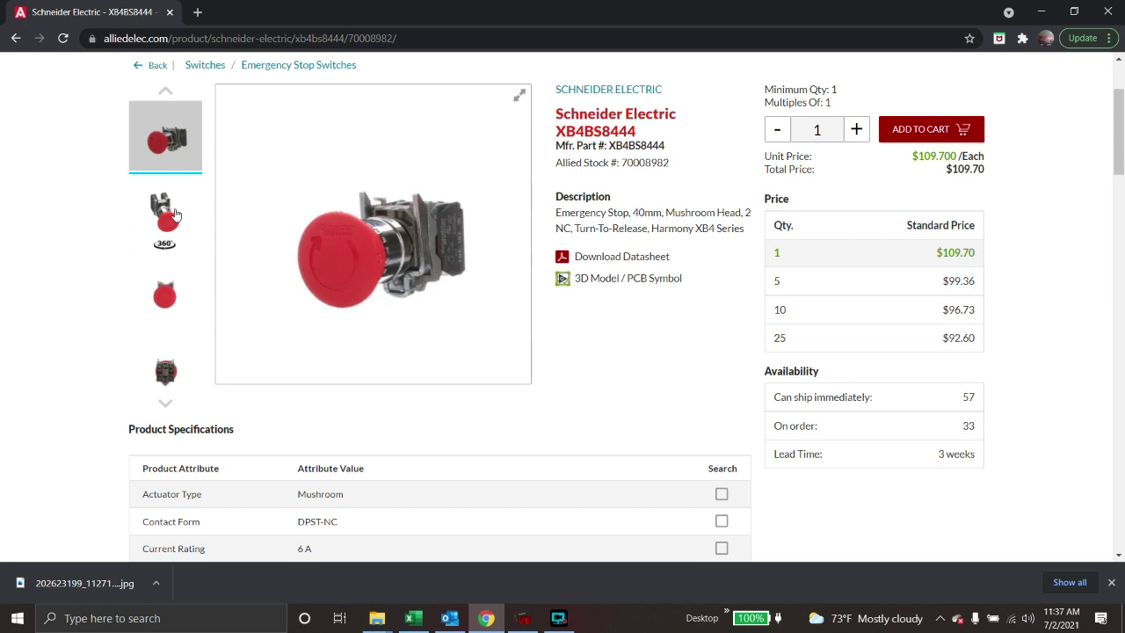
left_click(175, 215)
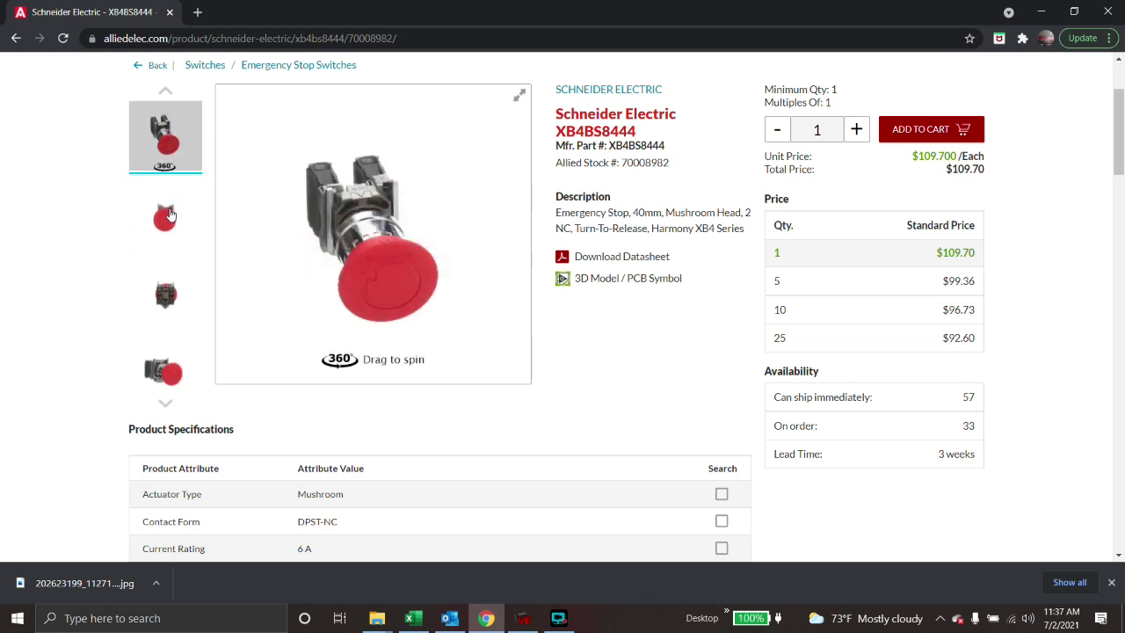
left_click(170, 214)
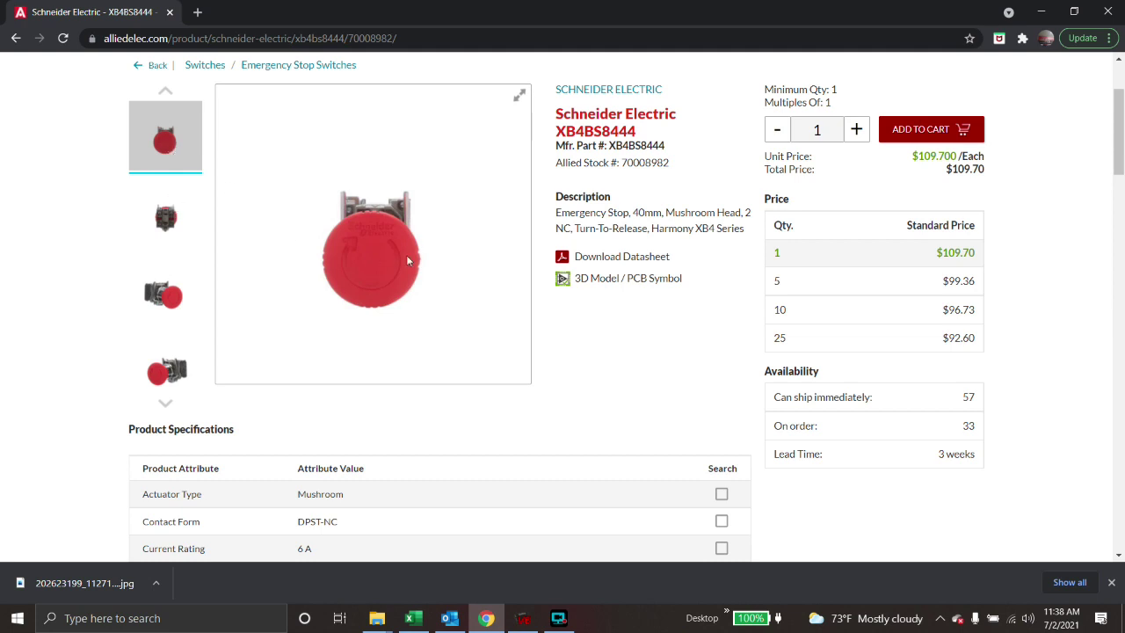
left_click(174, 216)
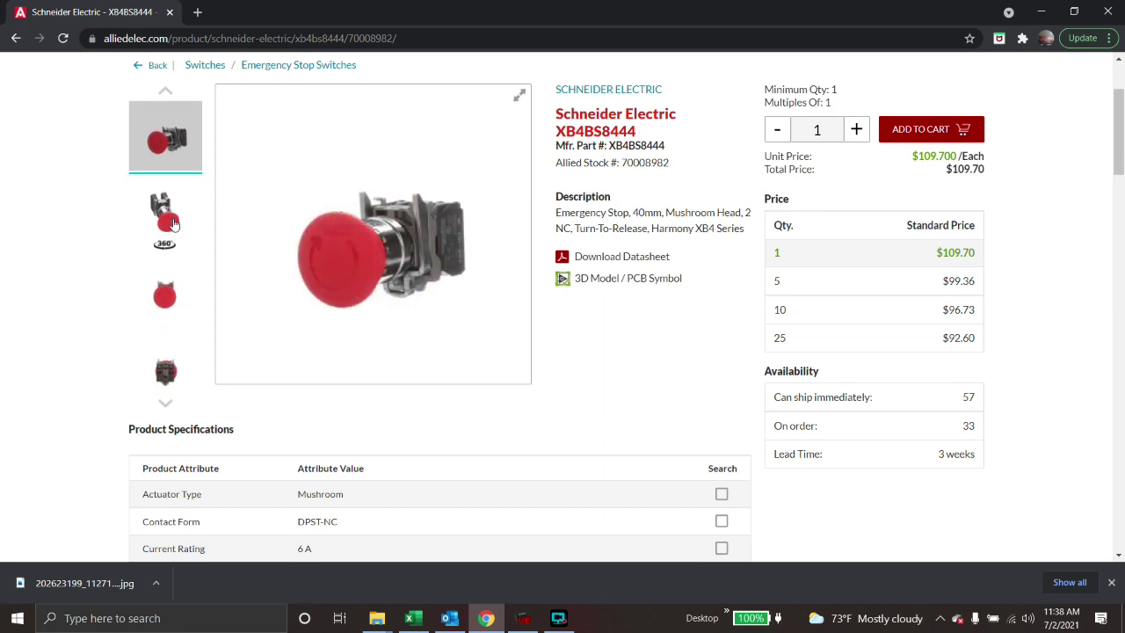
left_click(173, 299)
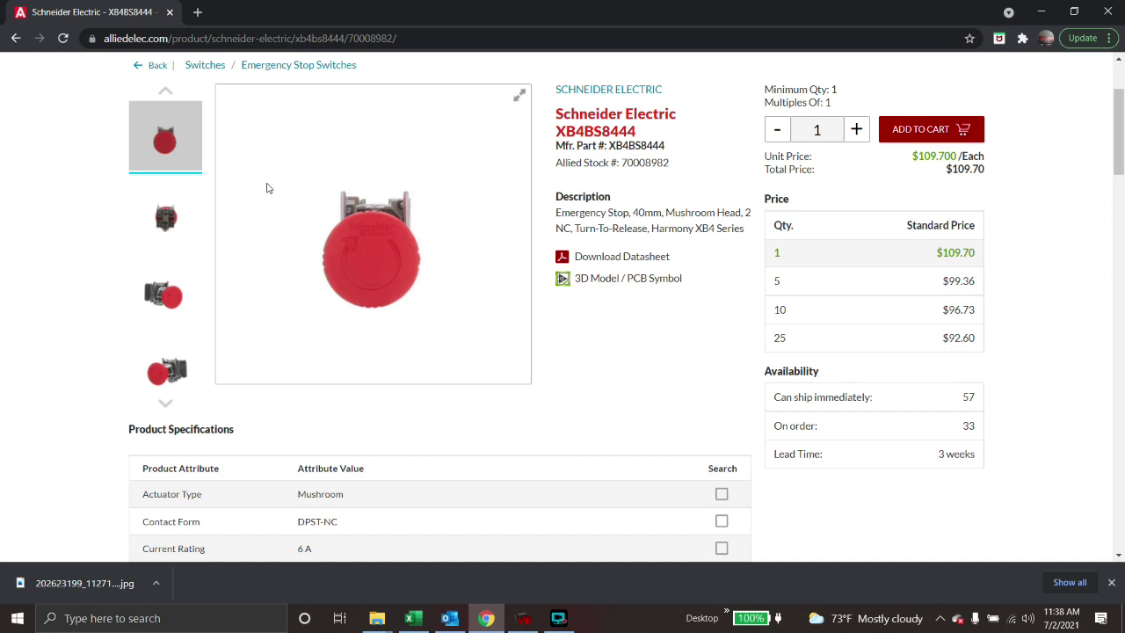
scroll(268, 191, "up", 2)
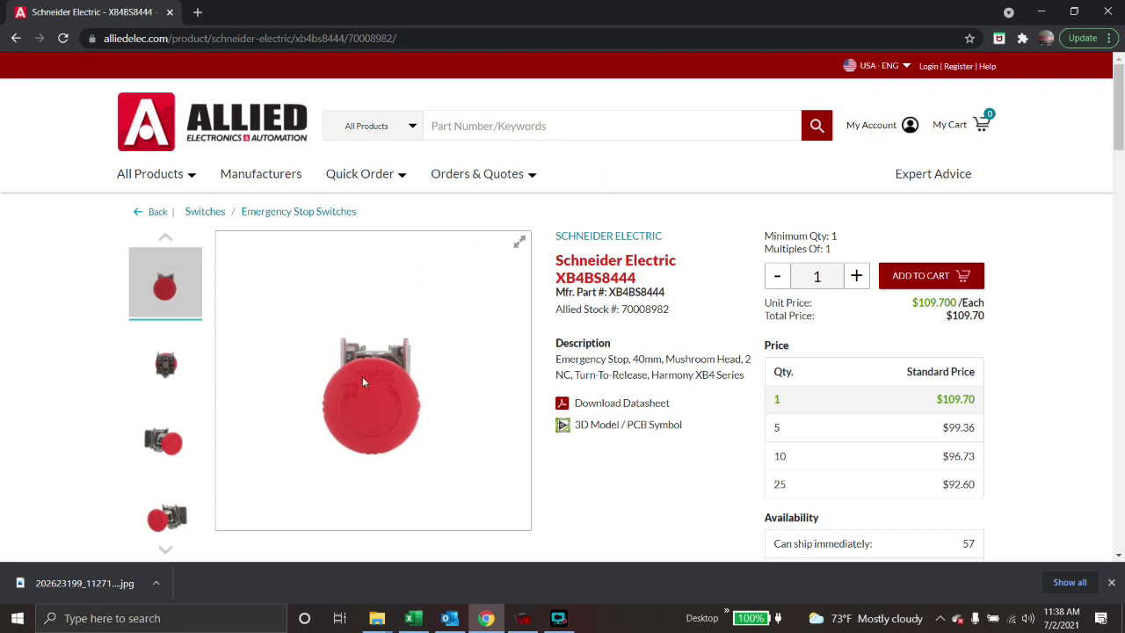
Step: Make the side view the main image of the XB4BS8444 emergency stop switch
left_click(165, 444)
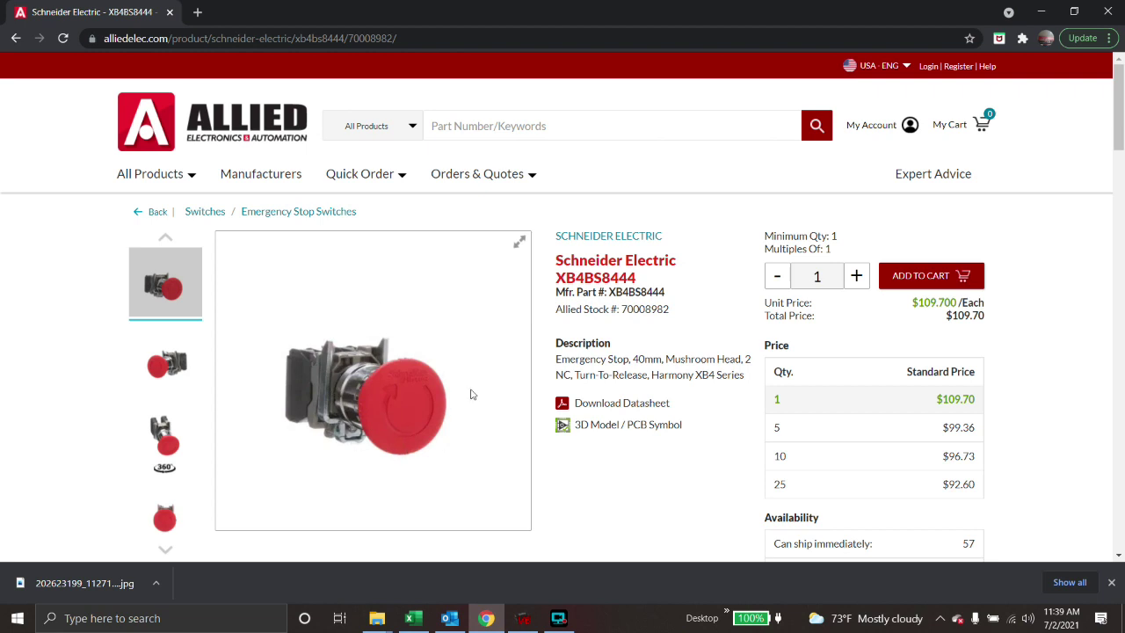
Step: Minimize the help file and point out the e stop and inj/coil loop (J1-A3) inputs in Inputs 1-20
mouse_move(521, 621)
left_click(521, 621)
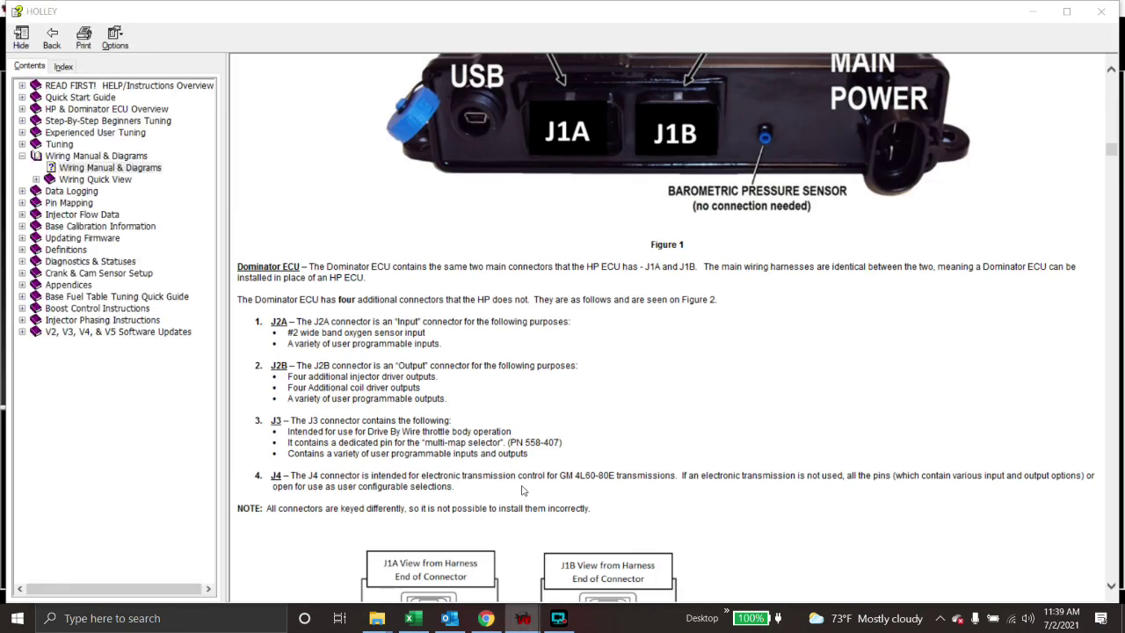
left_click(1037, 10)
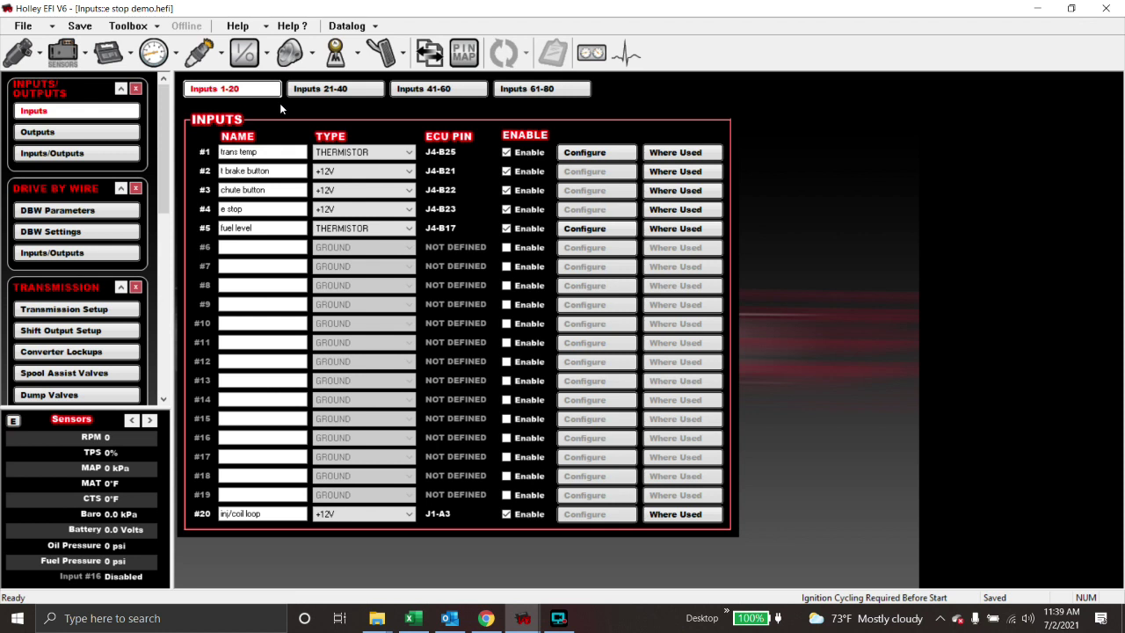
left_click(236, 209)
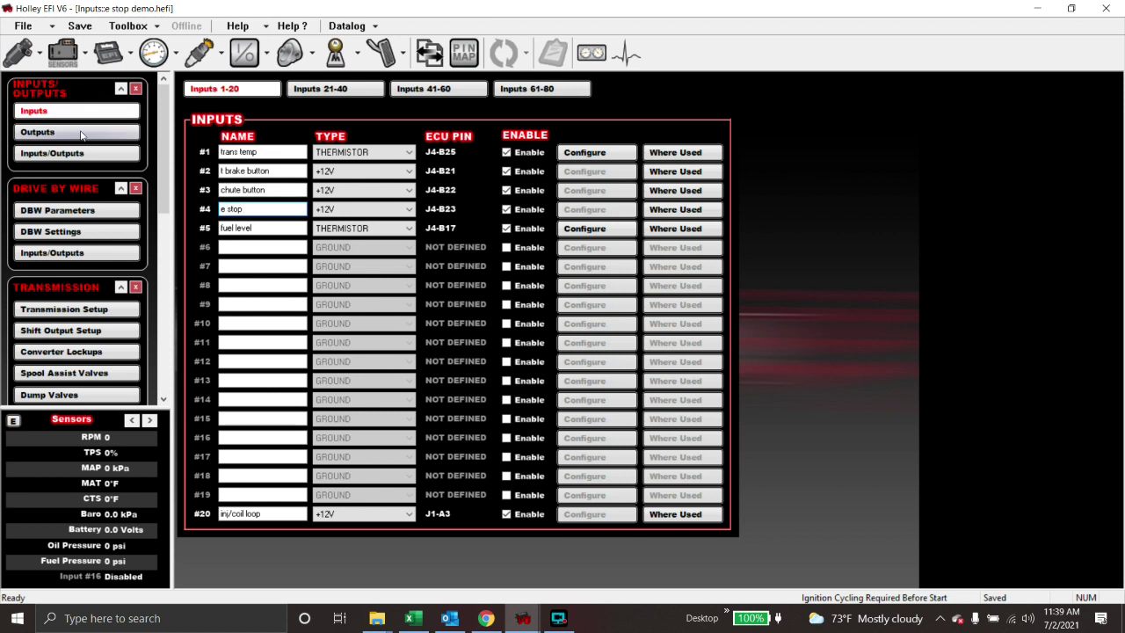
left_click(265, 514)
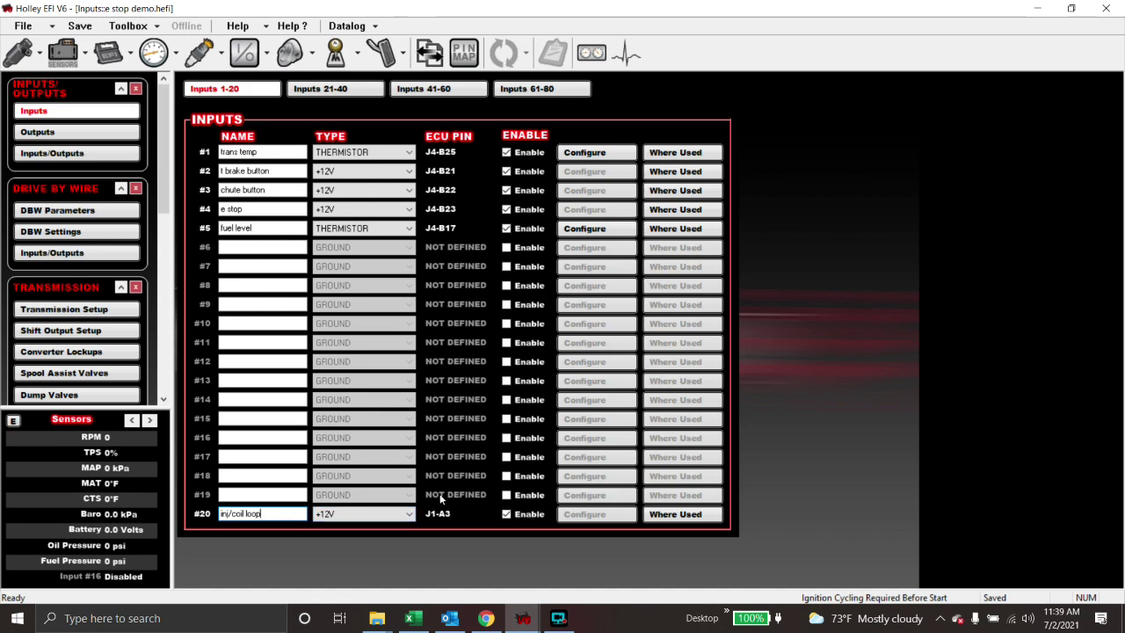
Step: Find the Wiring Manual's 2.1 Pinout tables for J1A and J1B and highlight pin A2
mouse_move(522, 618)
left_click(568, 565)
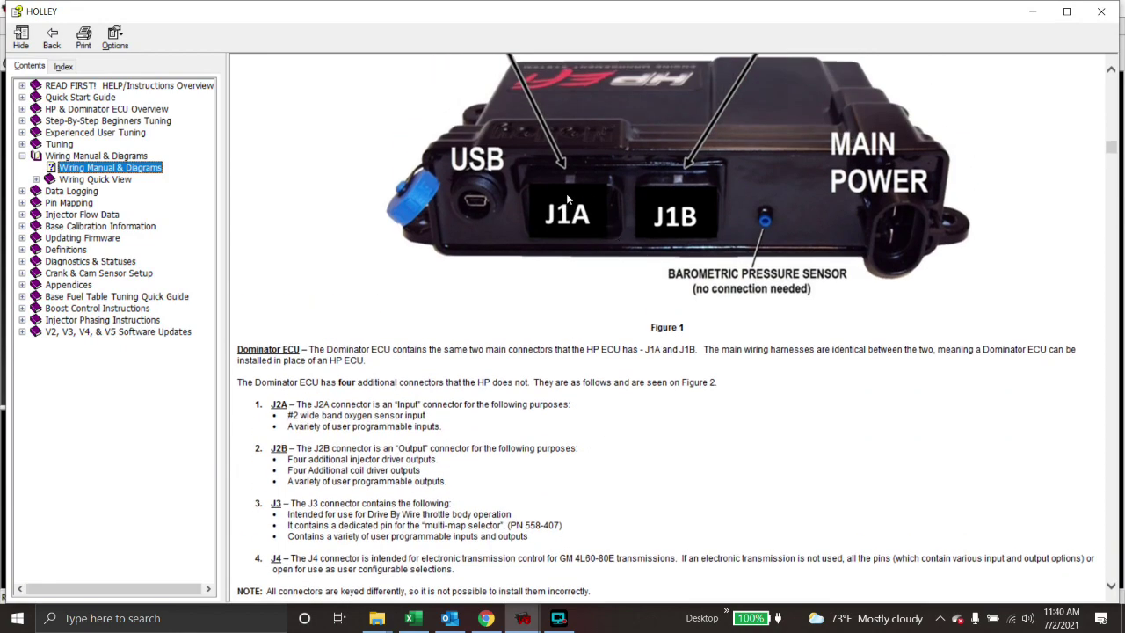
scroll(564, 210, "up", 3)
scroll(576, 321, "down", 4)
scroll(567, 315, "down", 10)
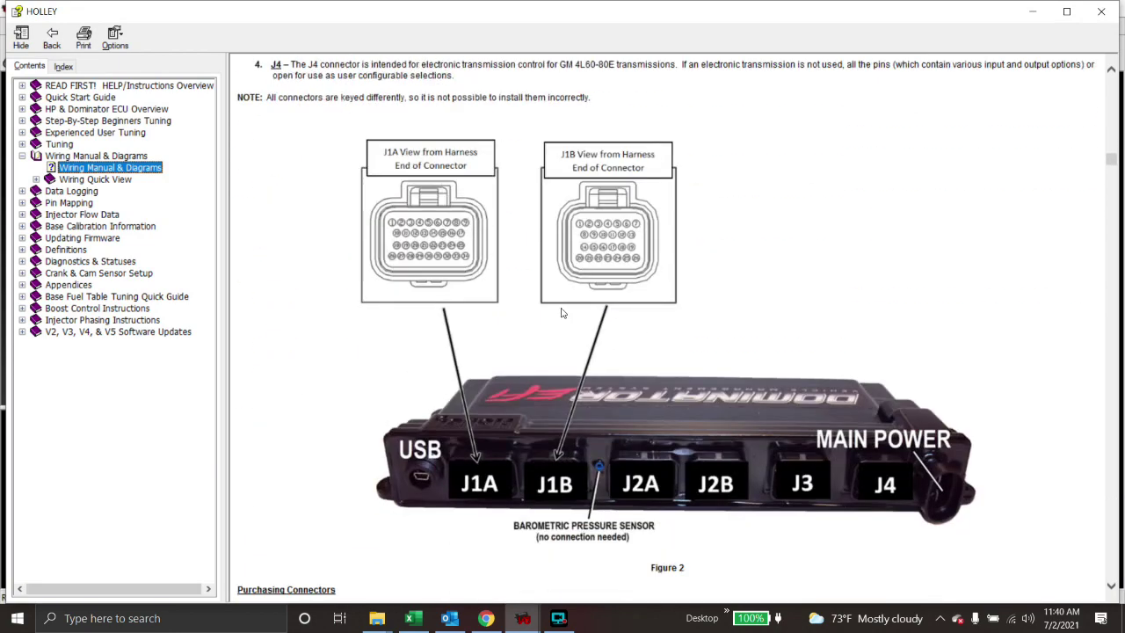
scroll(472, 301, "up", 3)
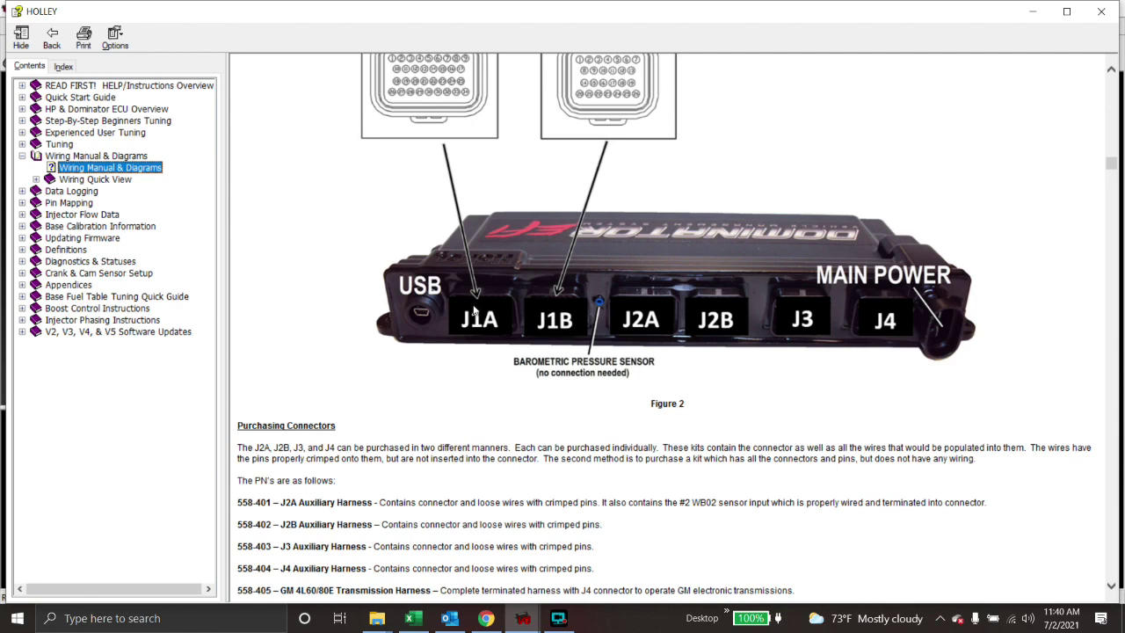
scroll(474, 312, "down", 8)
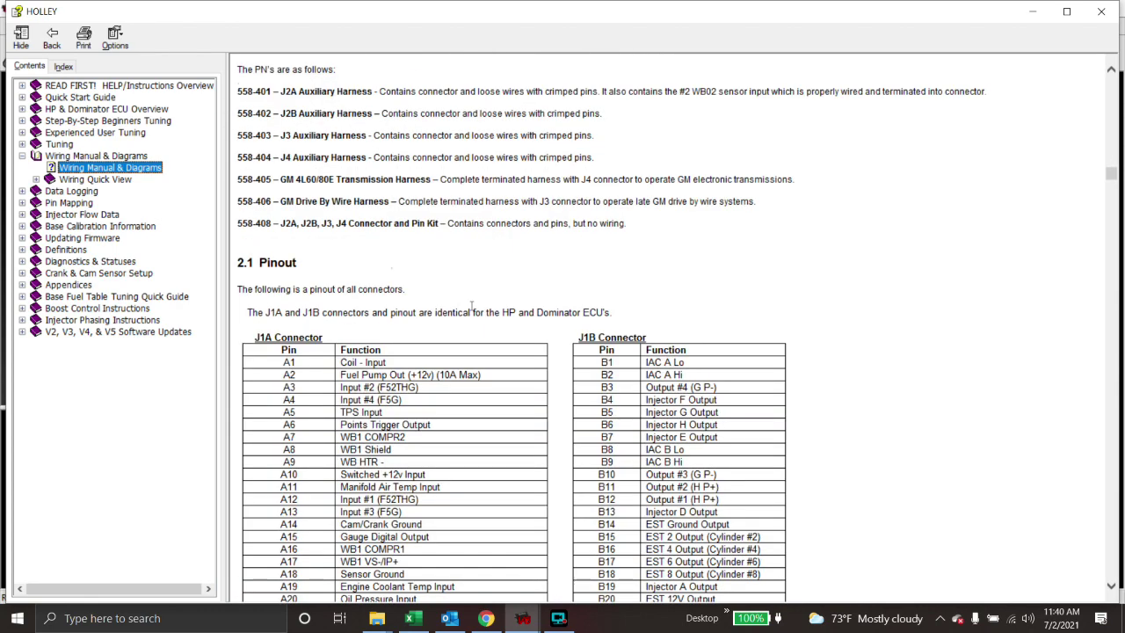
scroll(471, 309, "up", 2)
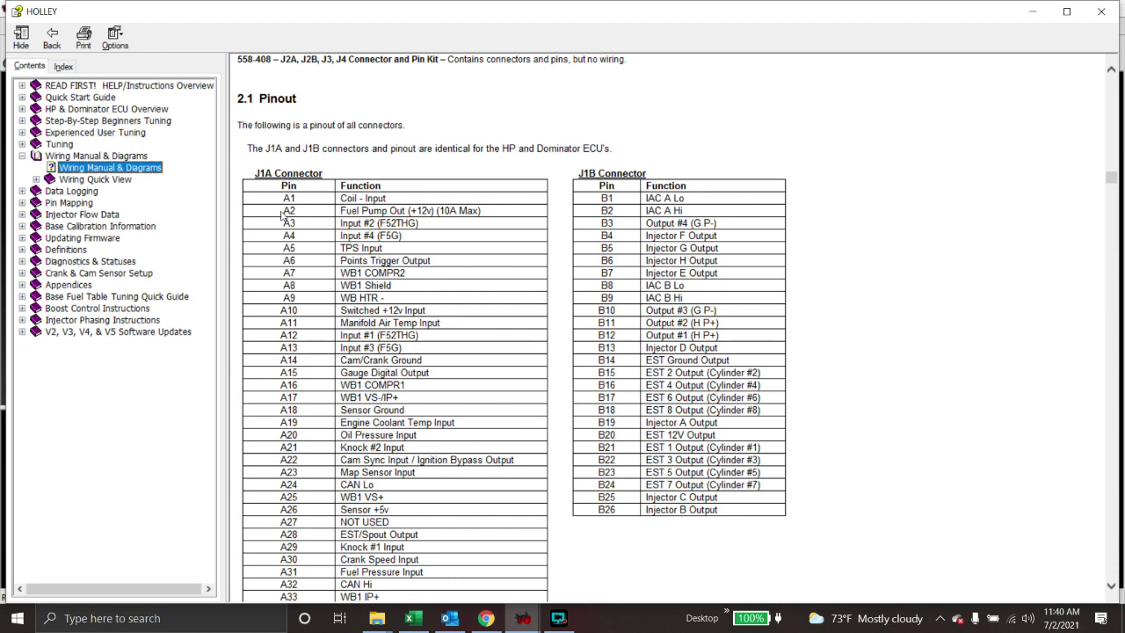
left_click_drag(281, 212, 305, 214)
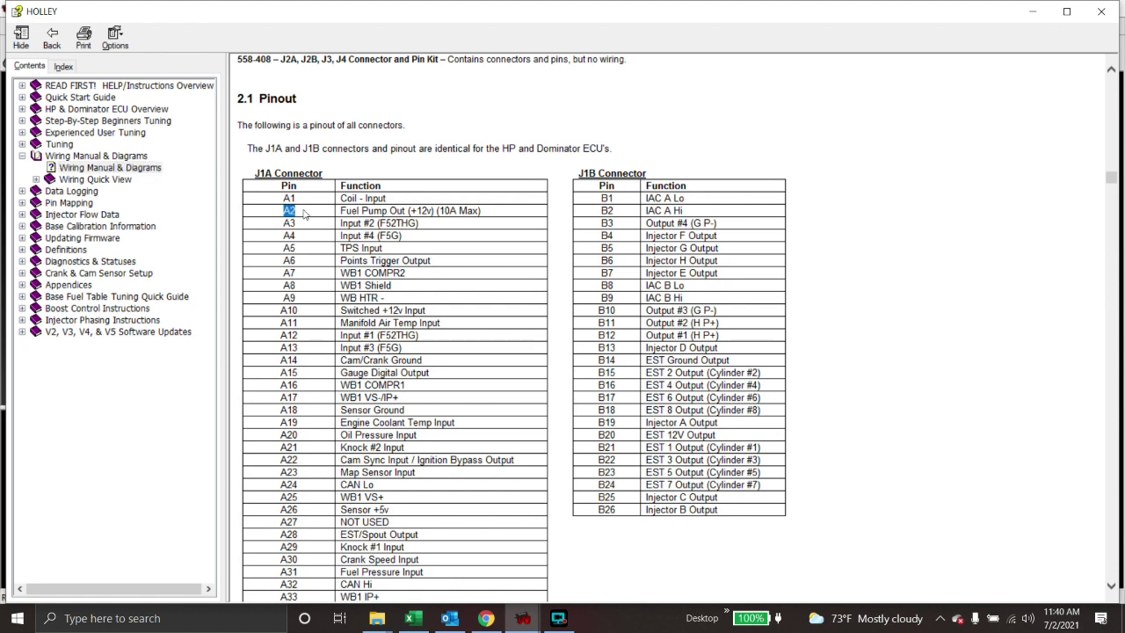
left_click(278, 214)
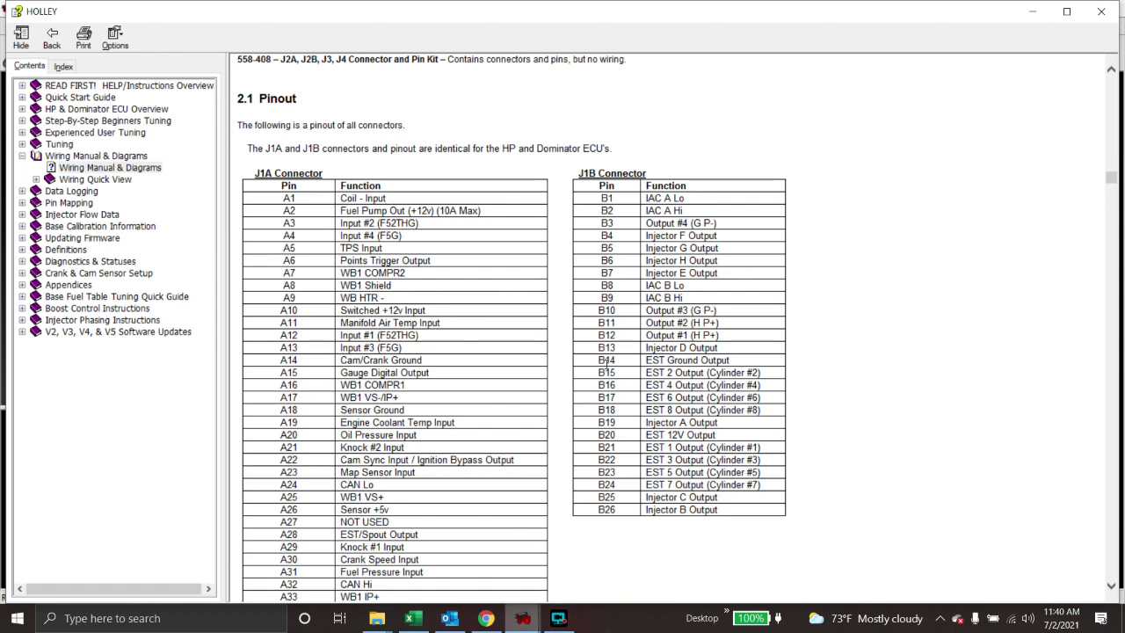
left_click(1040, 8)
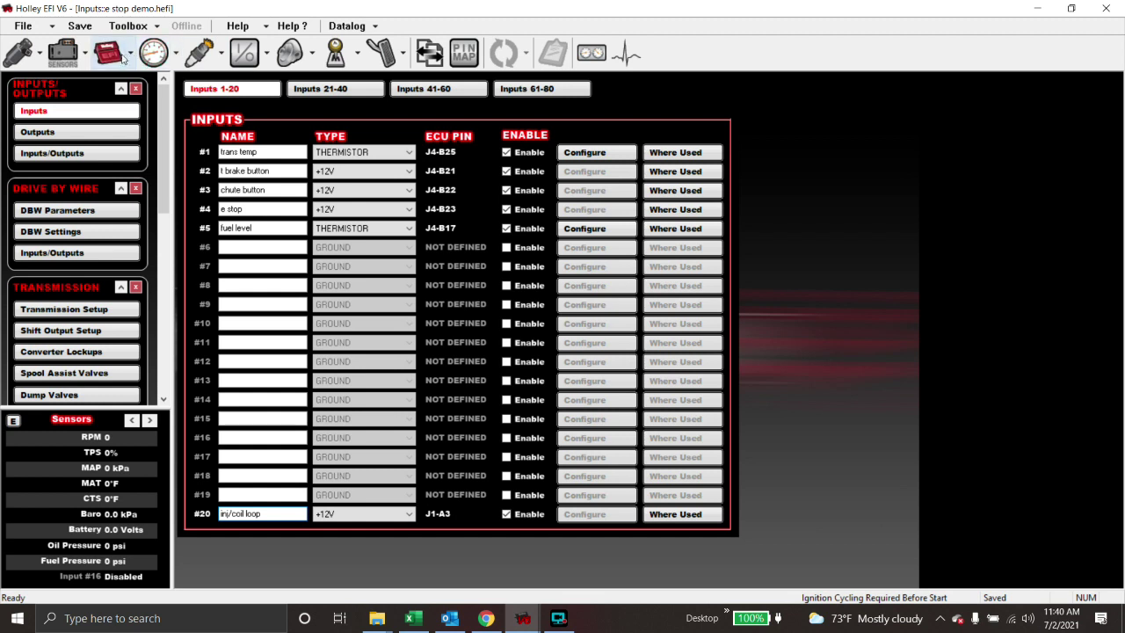
Step: Open Engine Parameters showing the 5.0 sec fuel pump prime, then return to the pinout page
left_click(109, 53)
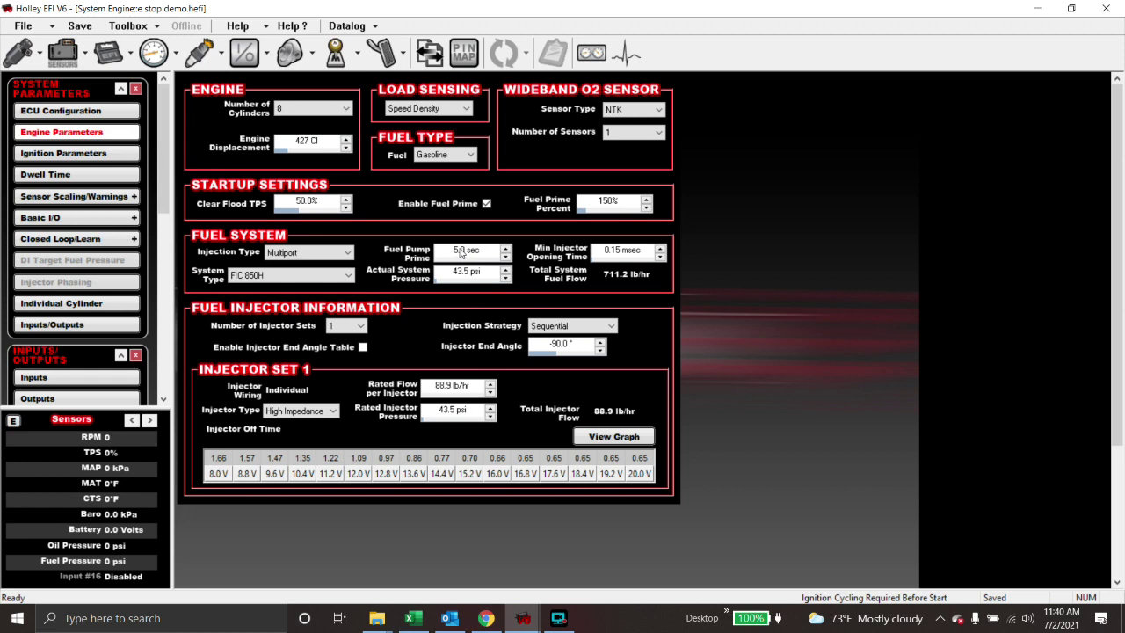
mouse_move(525, 626)
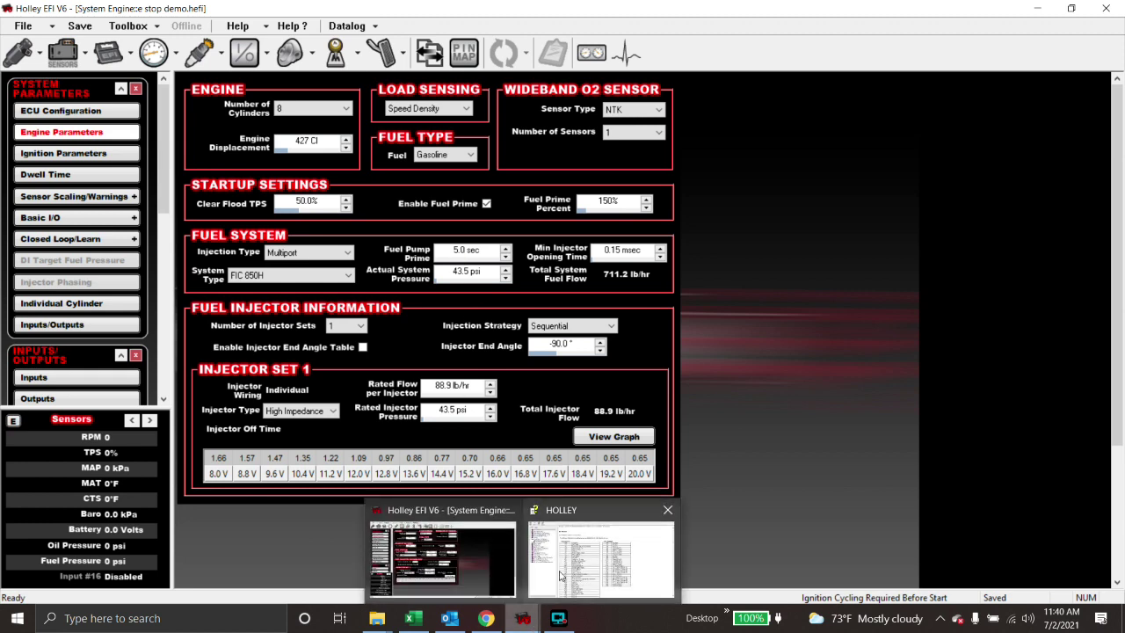
left_click(562, 567)
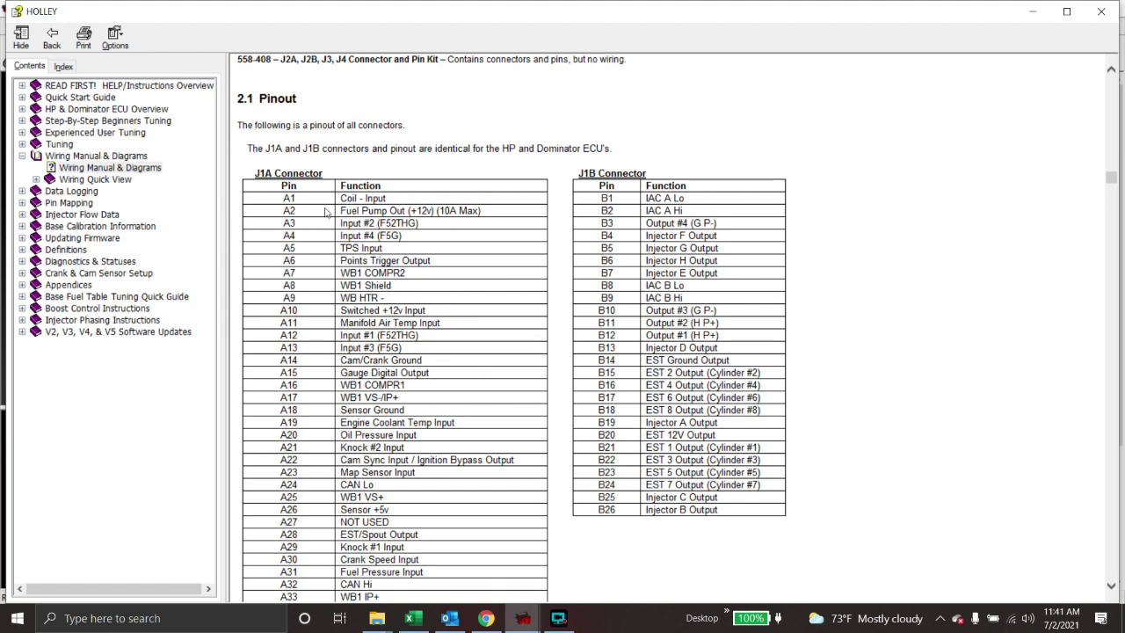
Step: Highlight the J1A pin A2 row, Fuel Pump Out (+12v) (10A Max), in the pinout table
left_click_drag(325, 209, 482, 213)
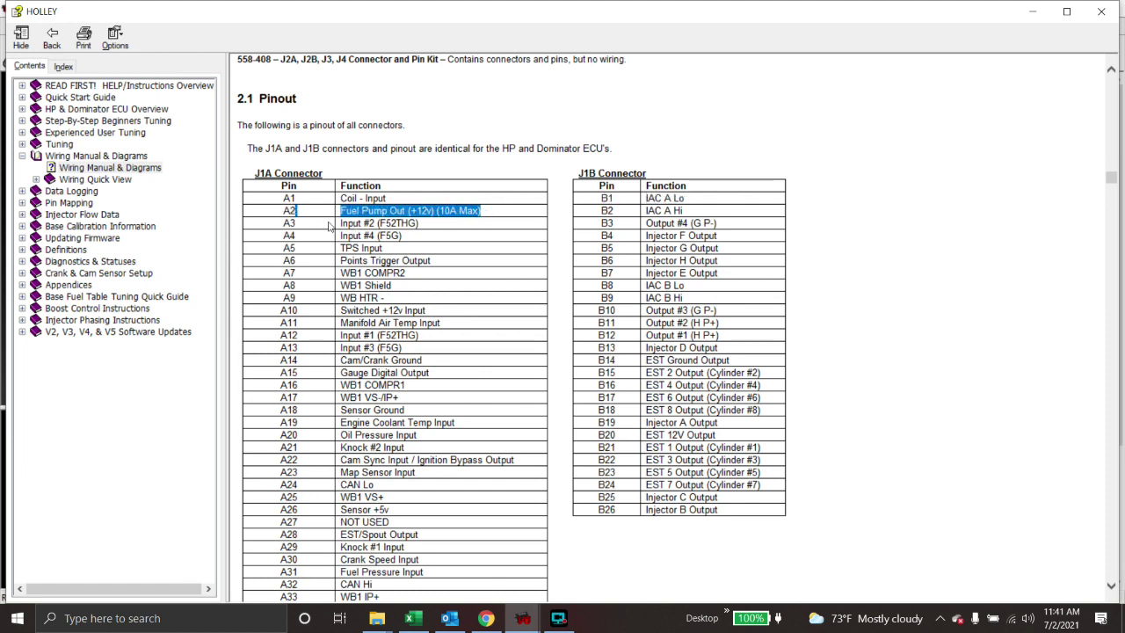
left_click(302, 214)
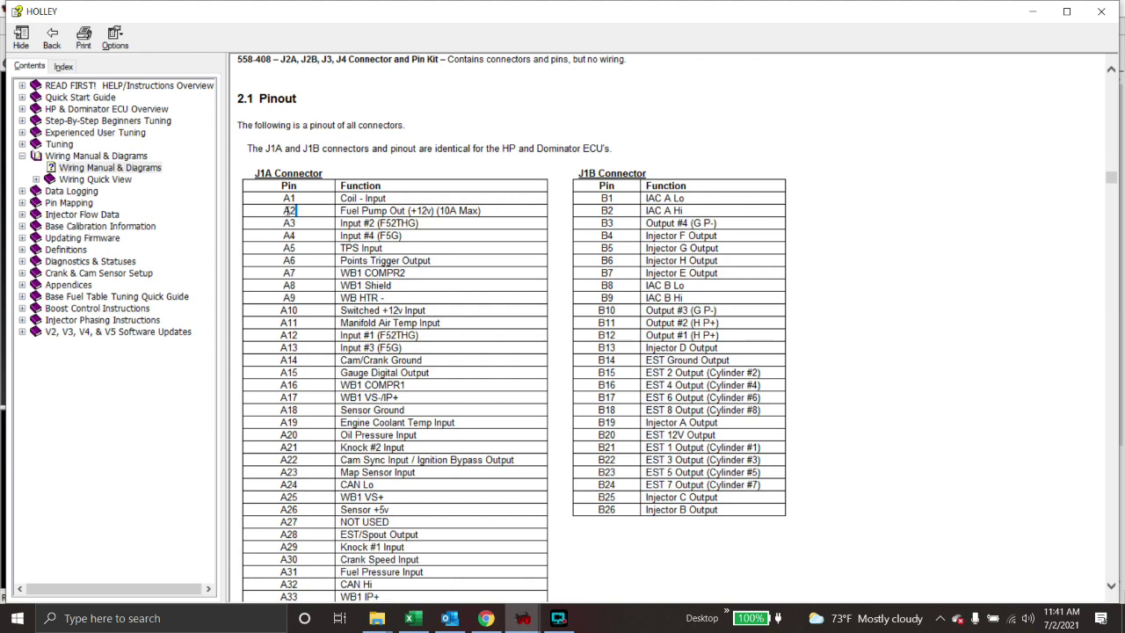
Step: Hide the help manual and reload Inputs 1-20, with e stop on J4-B23 and inj/coil loop on J1-A3
left_click(1032, 12)
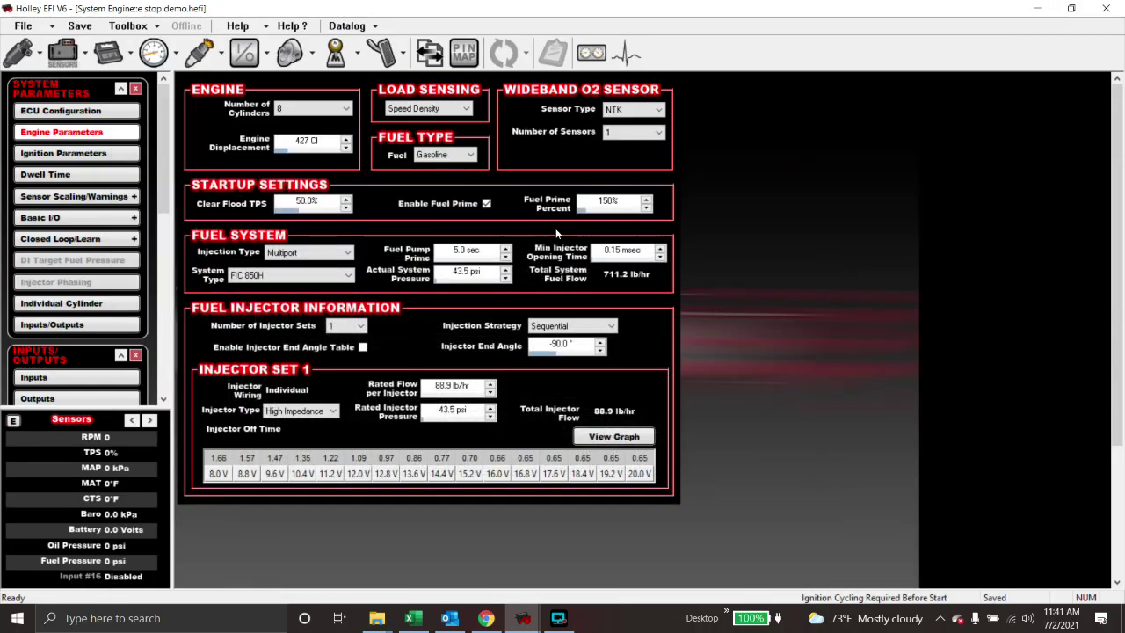
left_click(243, 54)
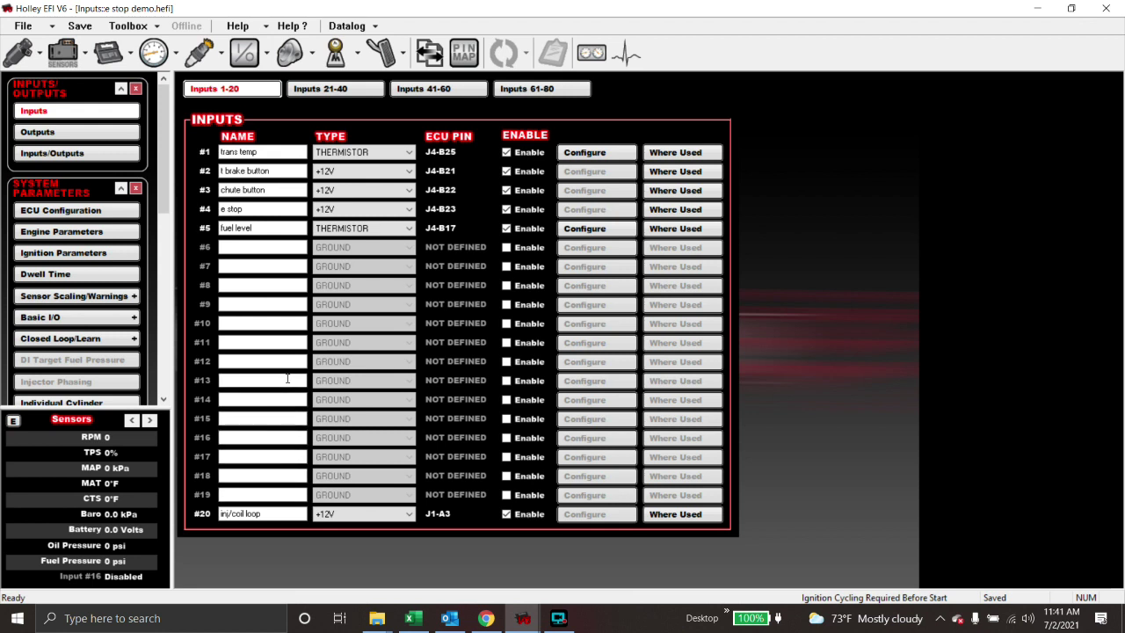
Step: Show output #7 inj/coil out's triggers: e stop Disabled and inj/coil loop Enabled
left_click(37, 132)
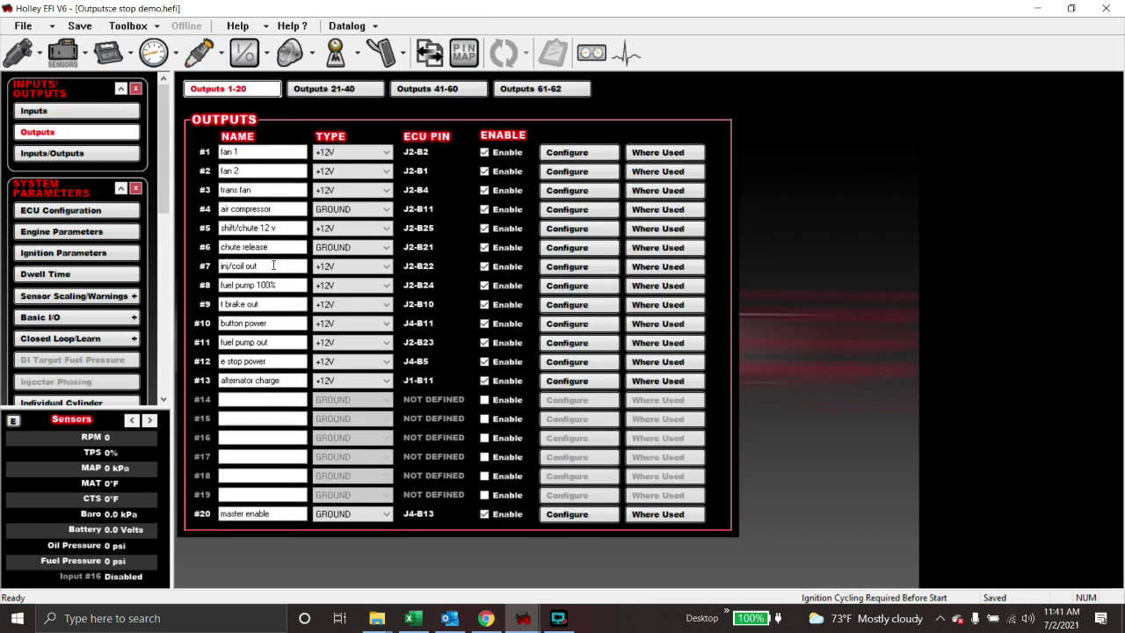
left_click(239, 265)
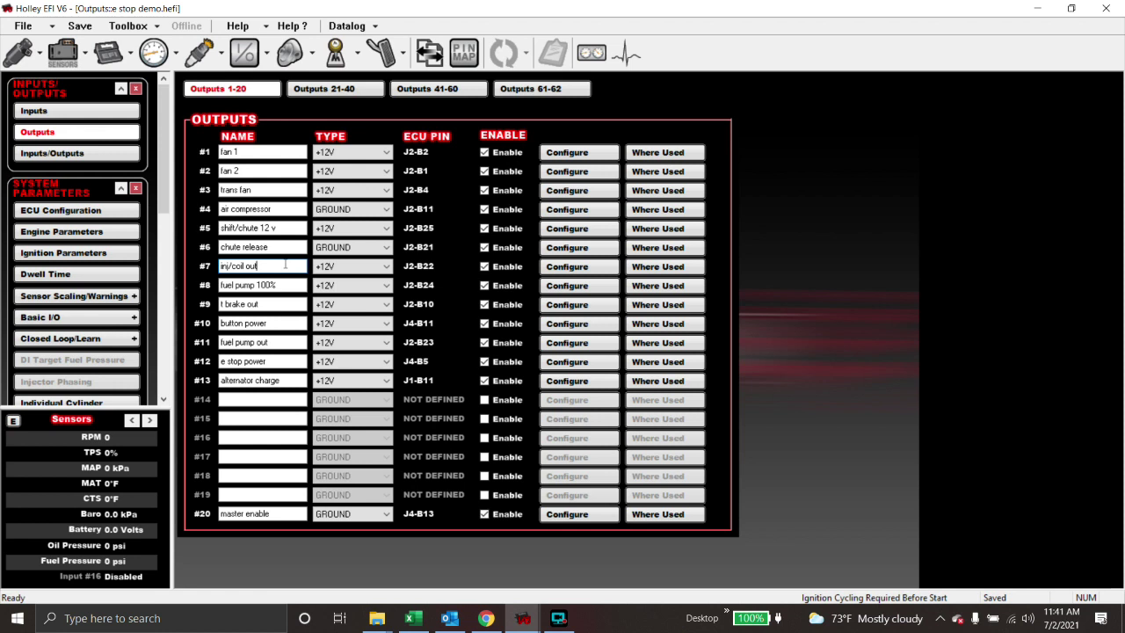
left_click(565, 269)
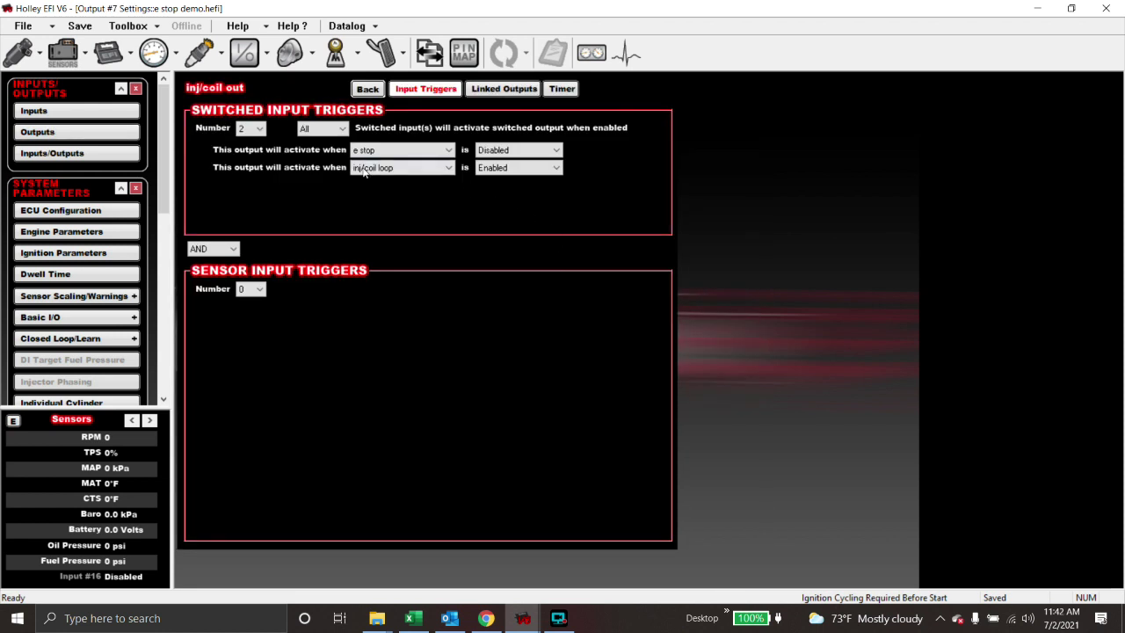
left_click(400, 167)
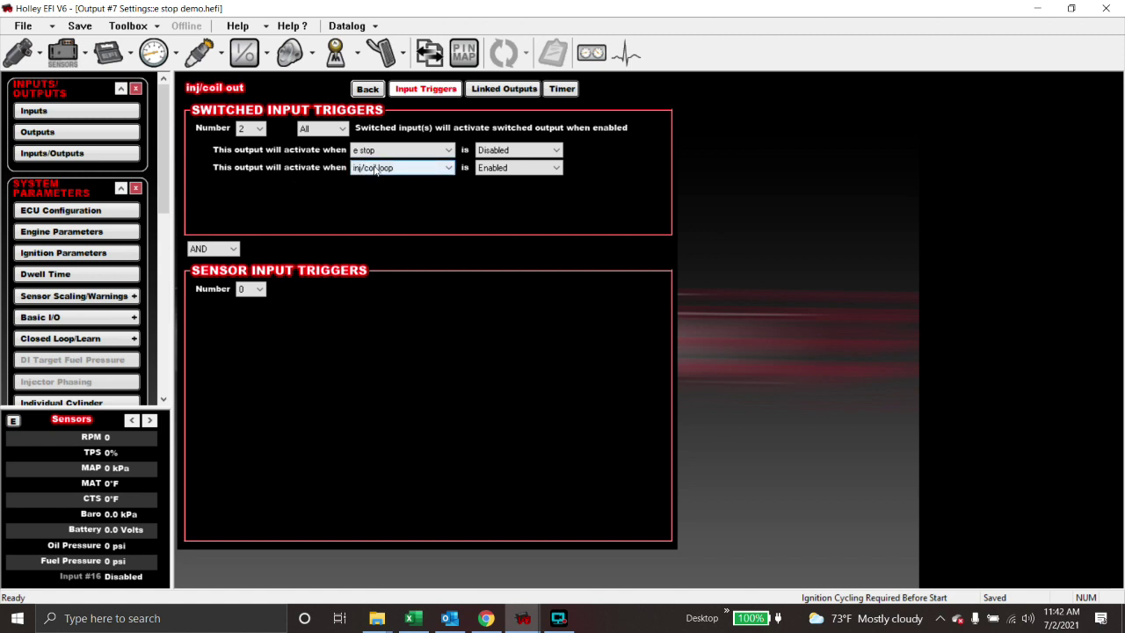
left_click(403, 177)
left_click(509, 168)
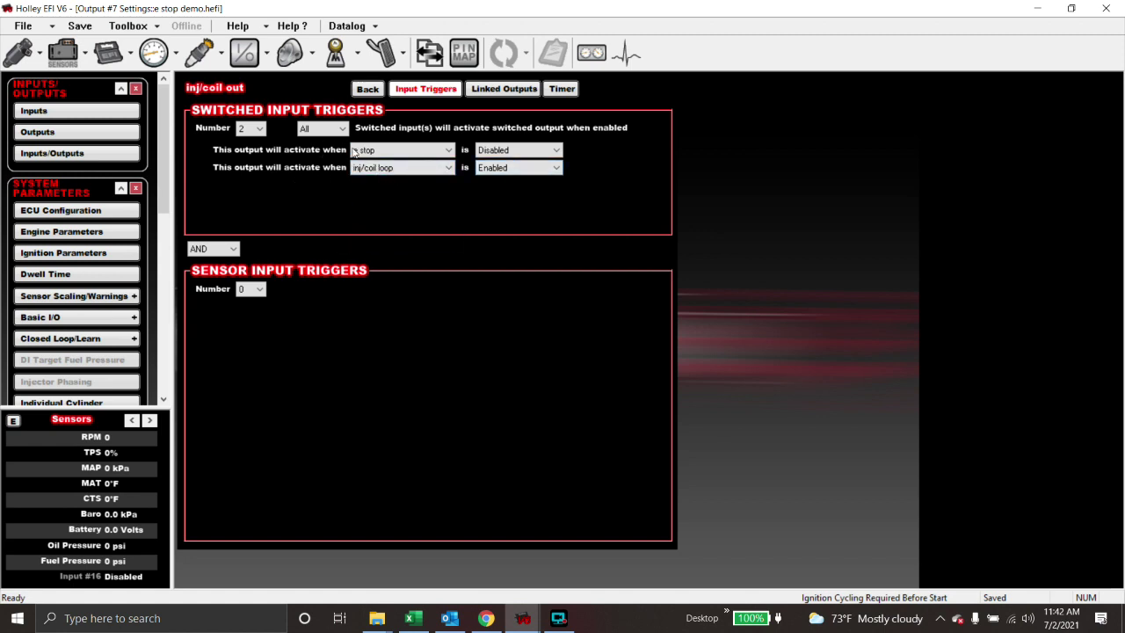
left_click(400, 150)
left_click(400, 162)
left_click(510, 150)
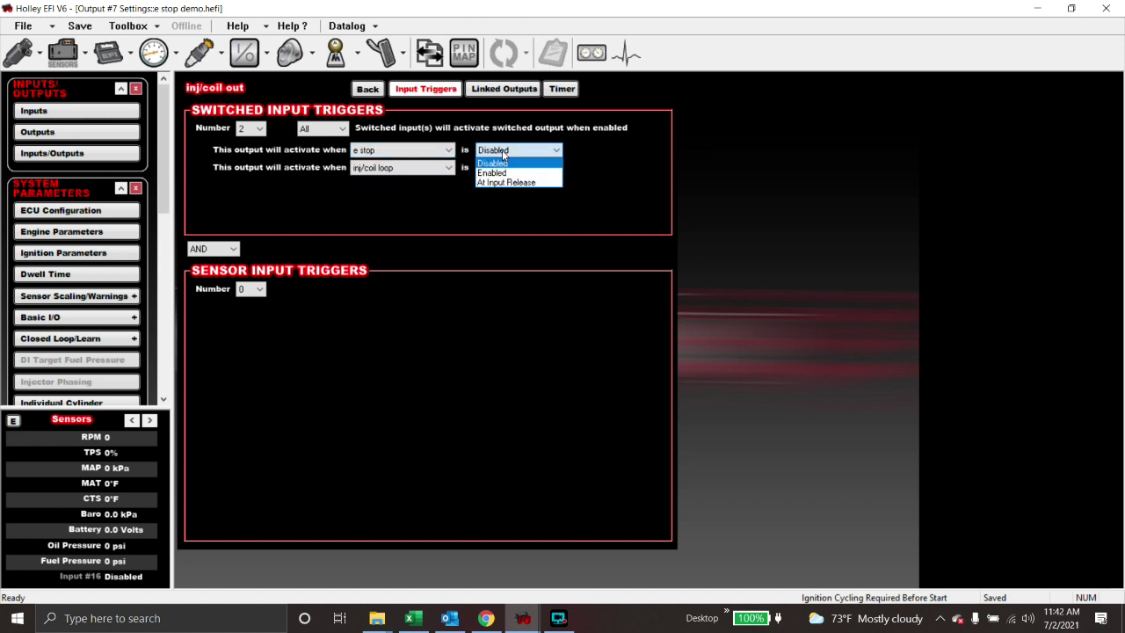
left_click(505, 151)
left_click(432, 152)
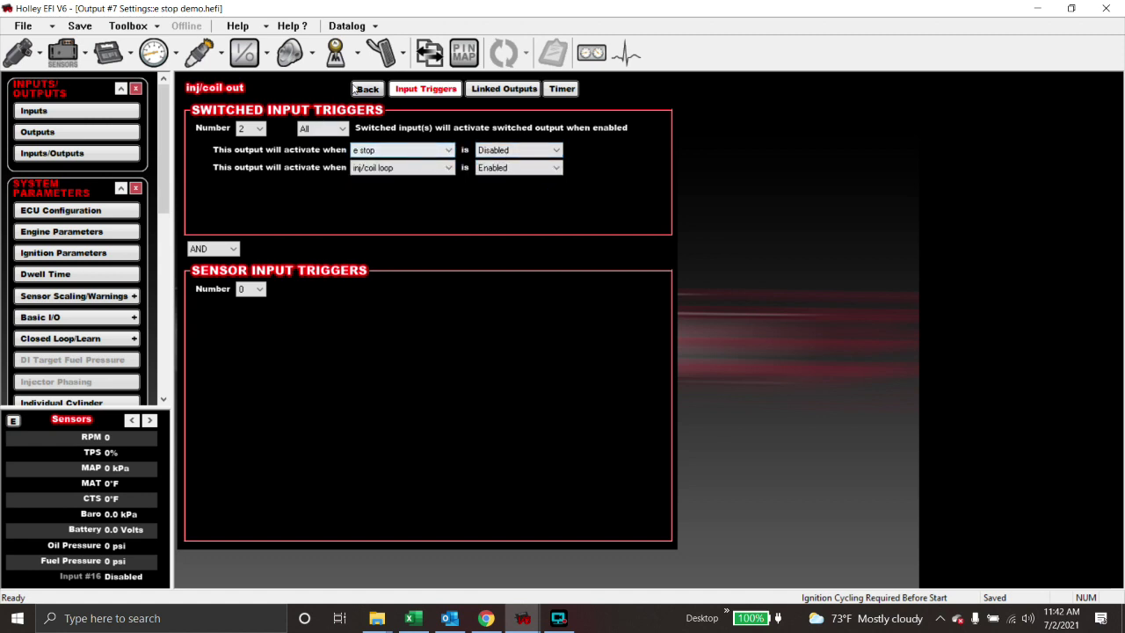
left_click(402, 167)
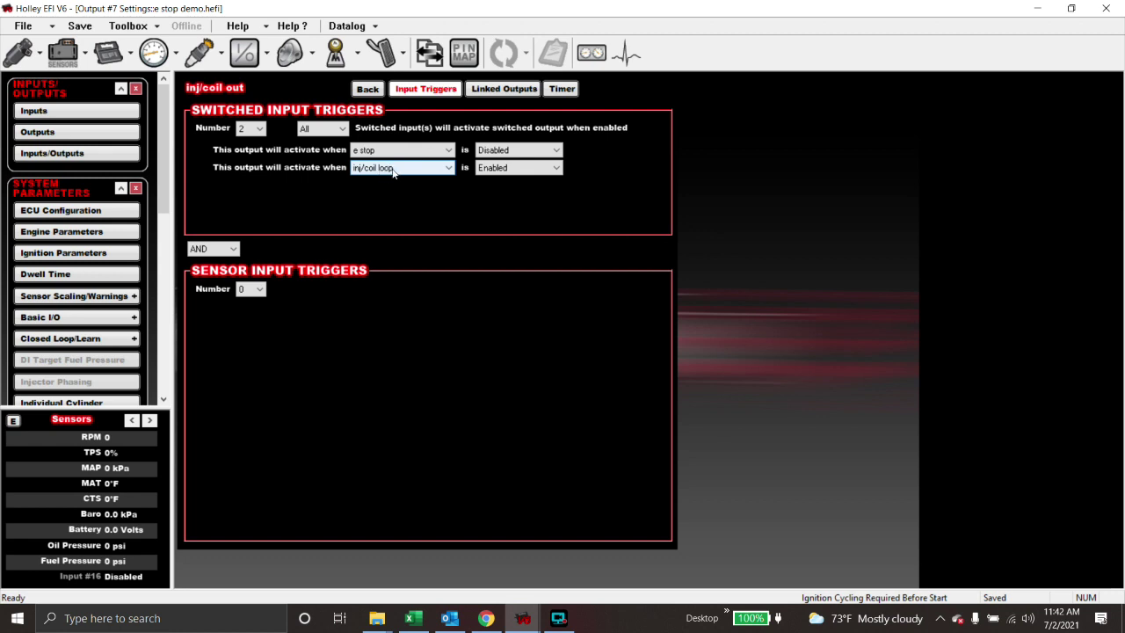
left_click(379, 150)
left_click(260, 290)
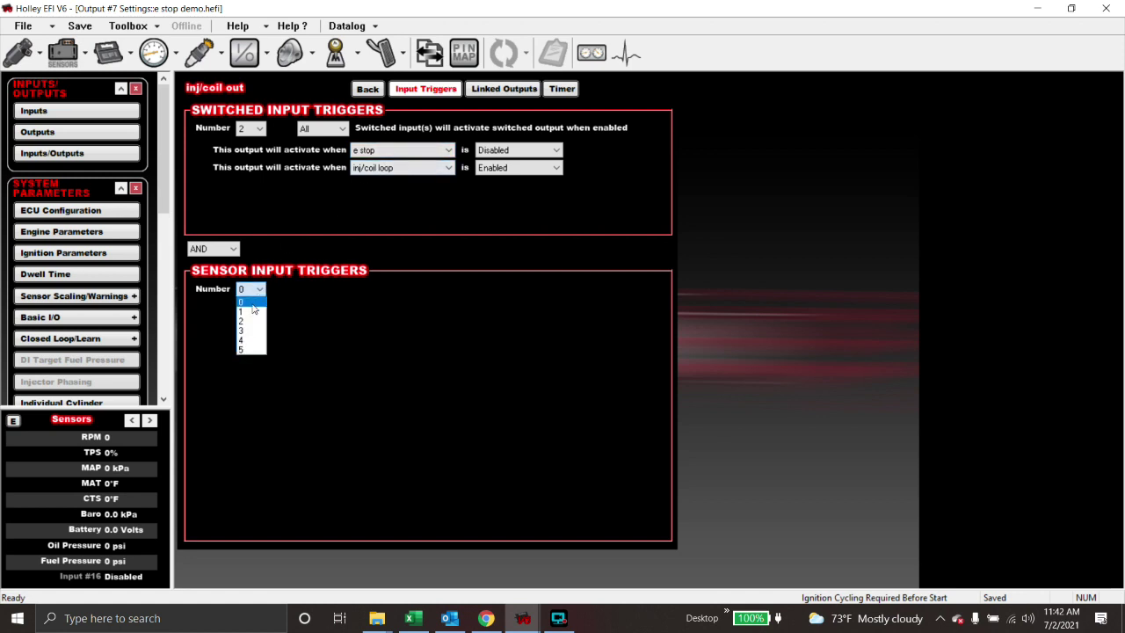
left_click(251, 309)
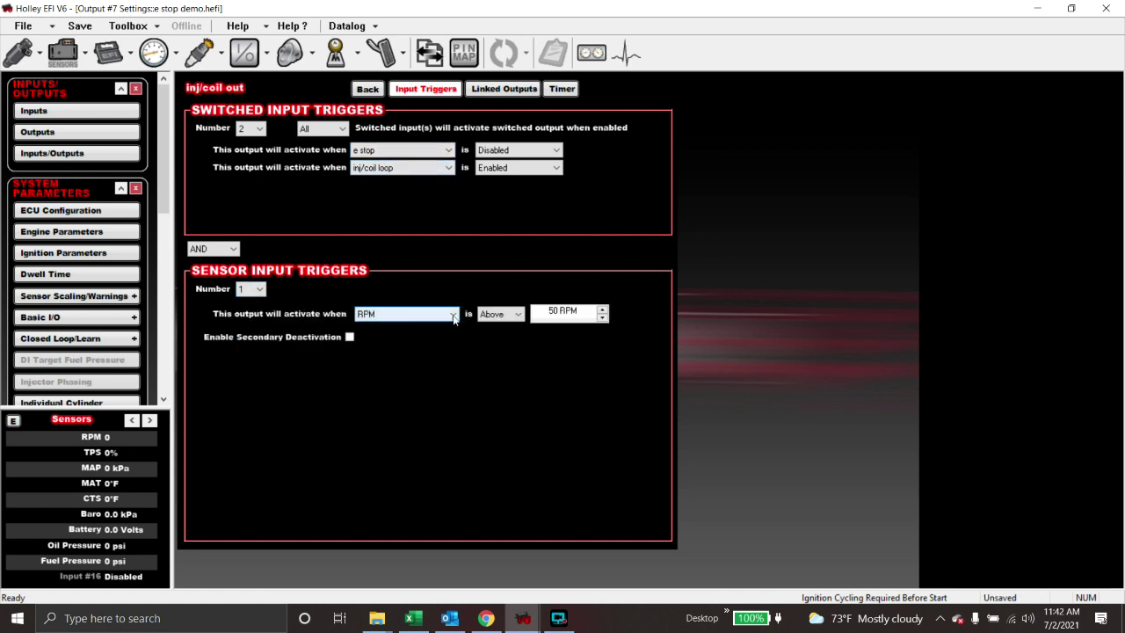
left_click(260, 290)
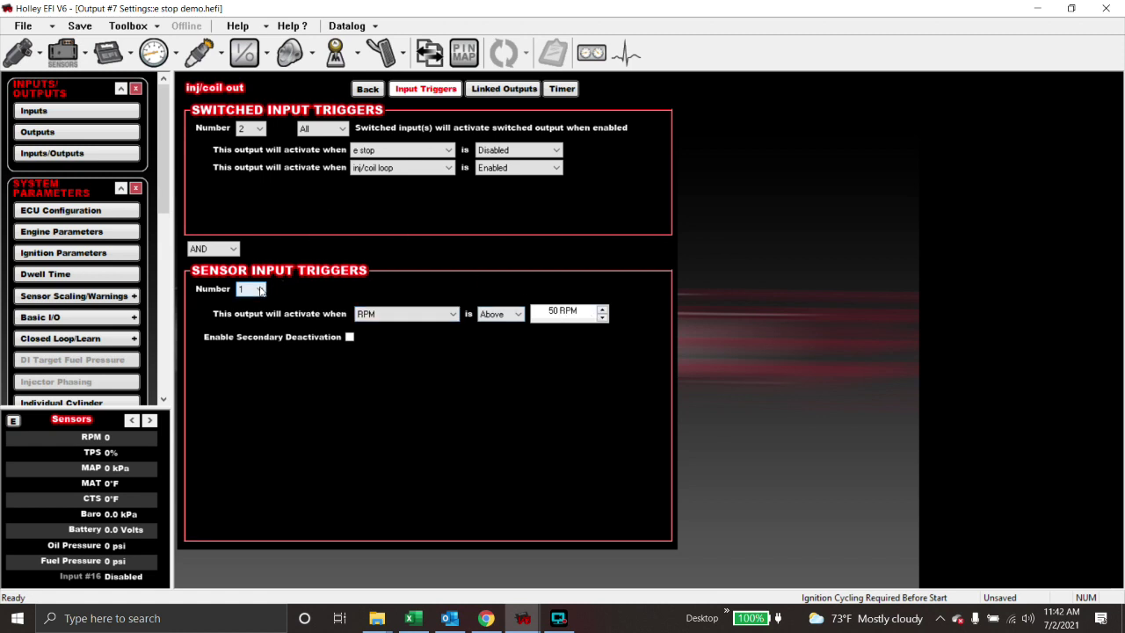
left_click(254, 302)
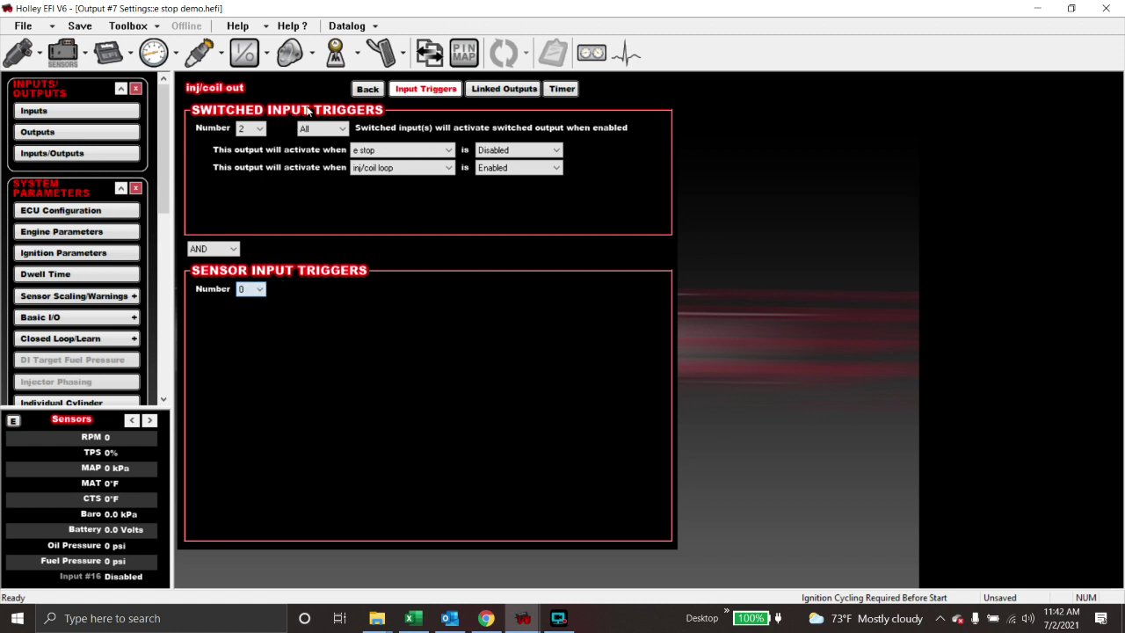
left_click(367, 89)
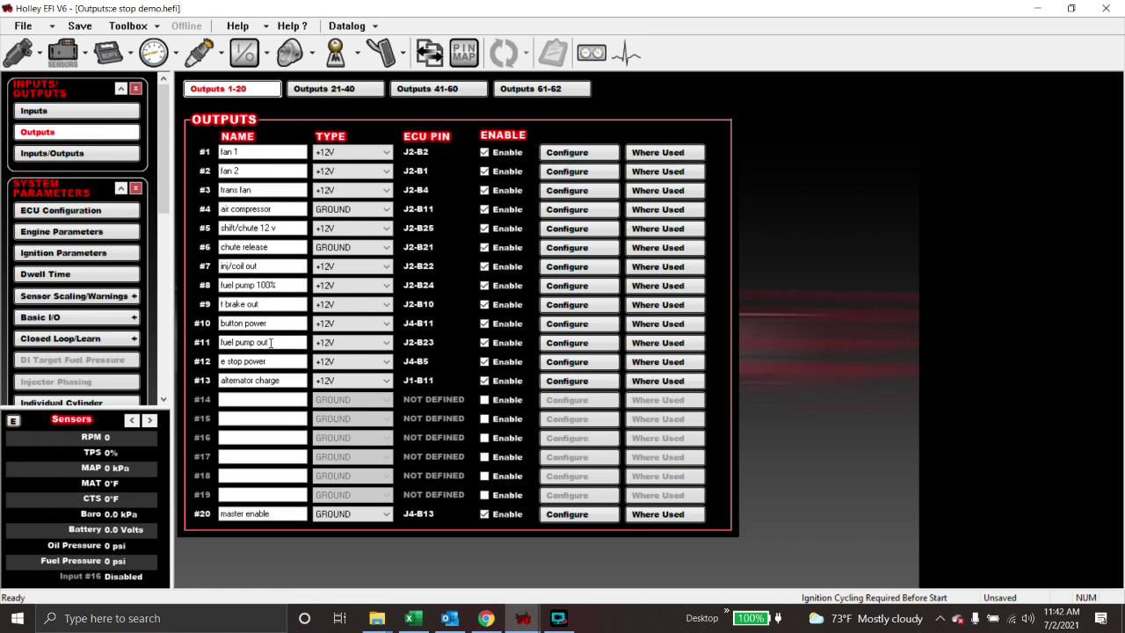
Step: Open output #11 fuel pump out's trigger settings and its switched trigger count options
left_click(542, 347)
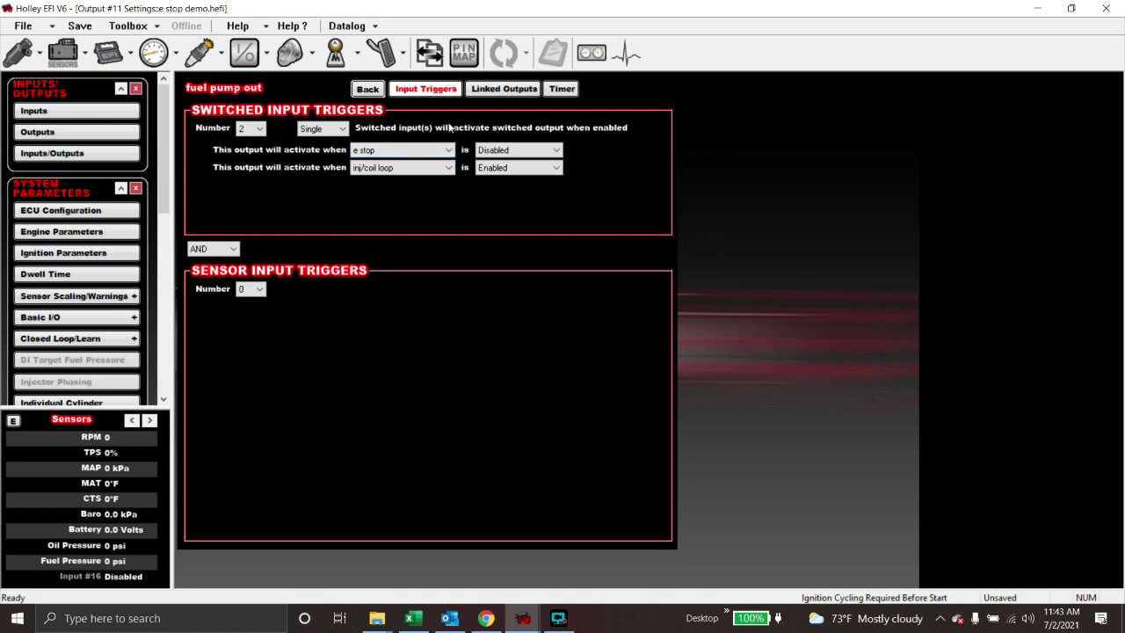
left_click(258, 131)
Step: Set one switched trigger (e stop Disabled) and one sensor trigger, RPM Above 50 RPM
left_click(255, 151)
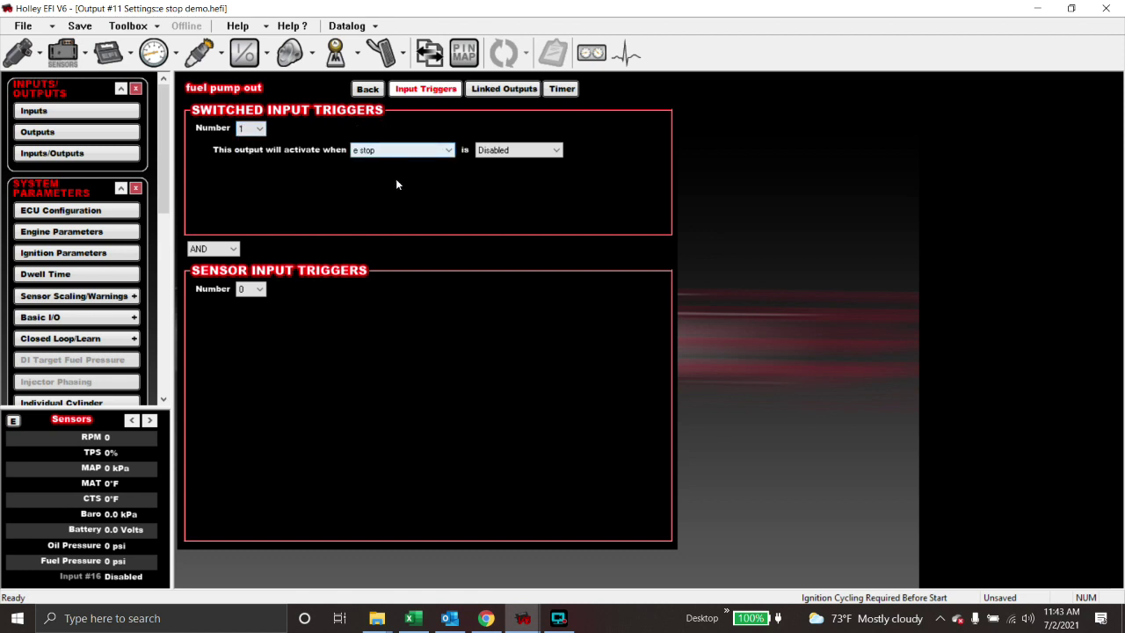
left_click(254, 289)
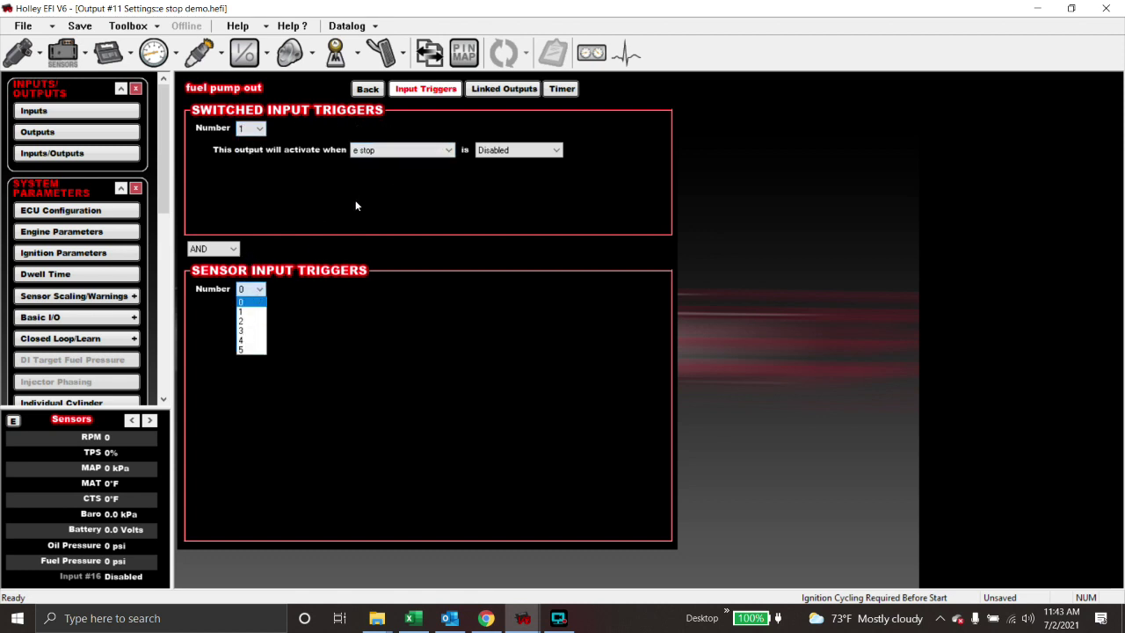
left_click(356, 206)
left_click(256, 291)
left_click(250, 314)
left_click(532, 315)
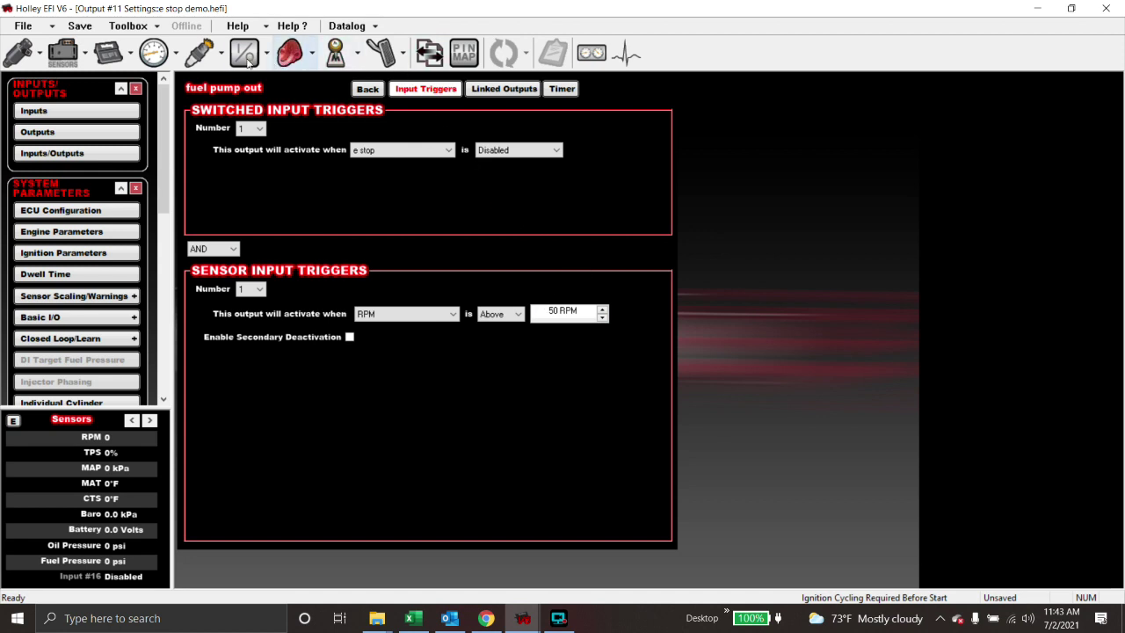
Step: Review input #20 inj/coil loop, then open output #7 inj/coil out's trigger settings
left_click(244, 54)
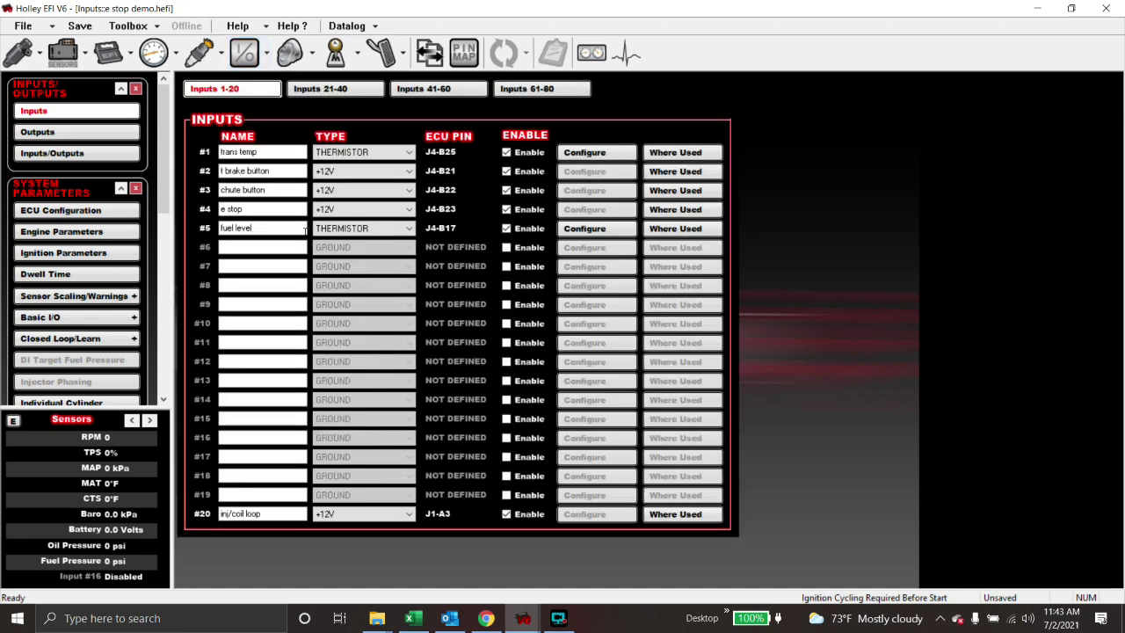
left_click(250, 515)
left_click(255, 515)
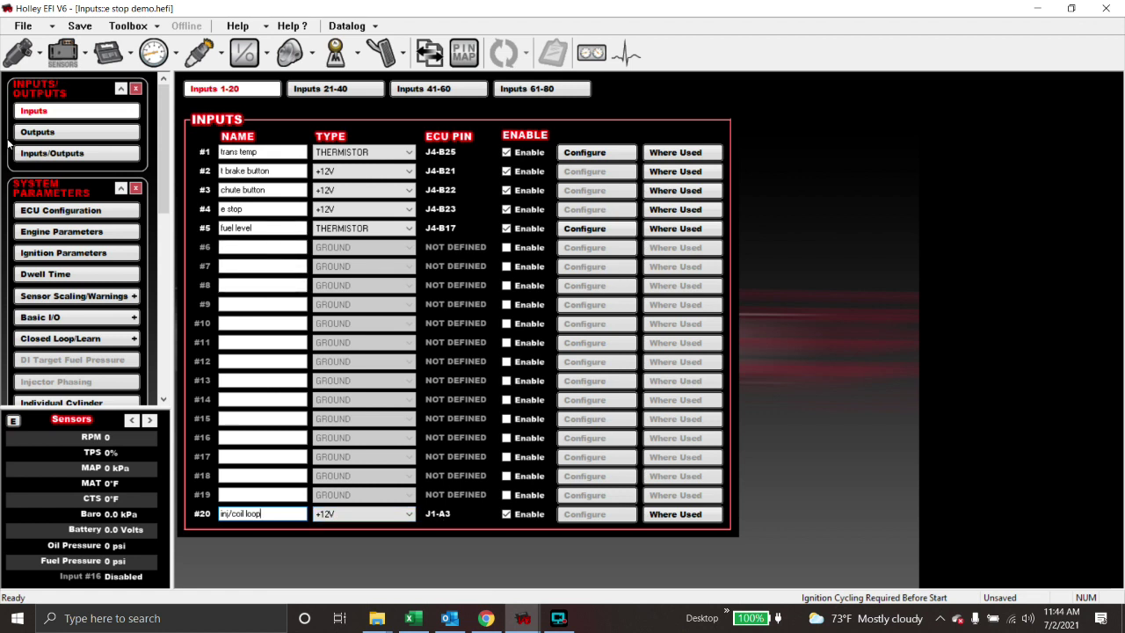
left_click(37, 132)
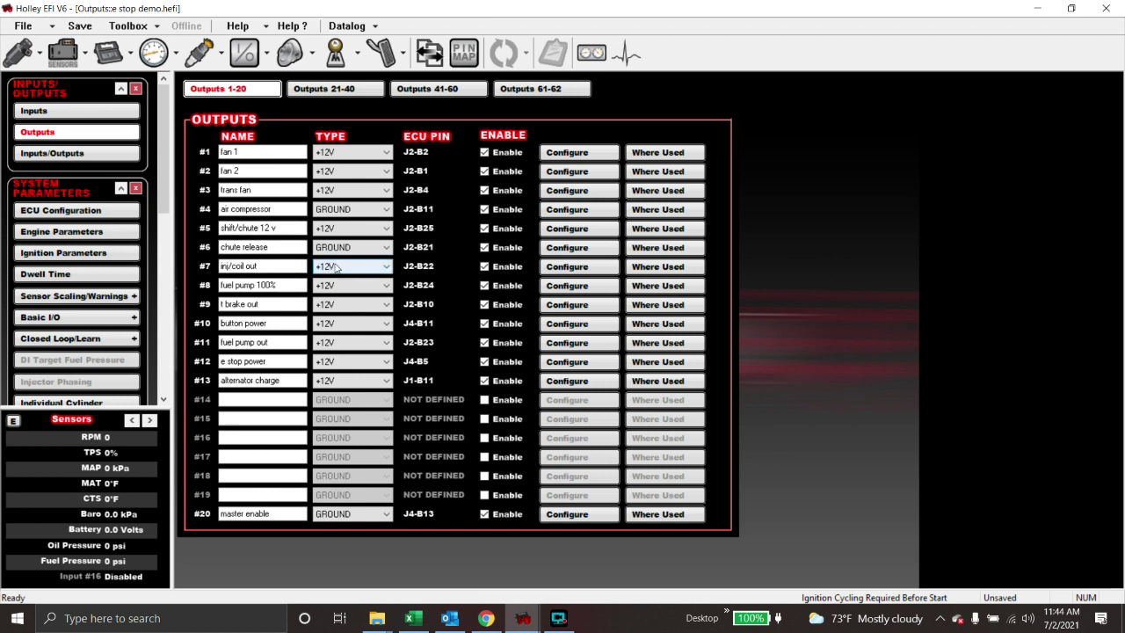
left_click(550, 267)
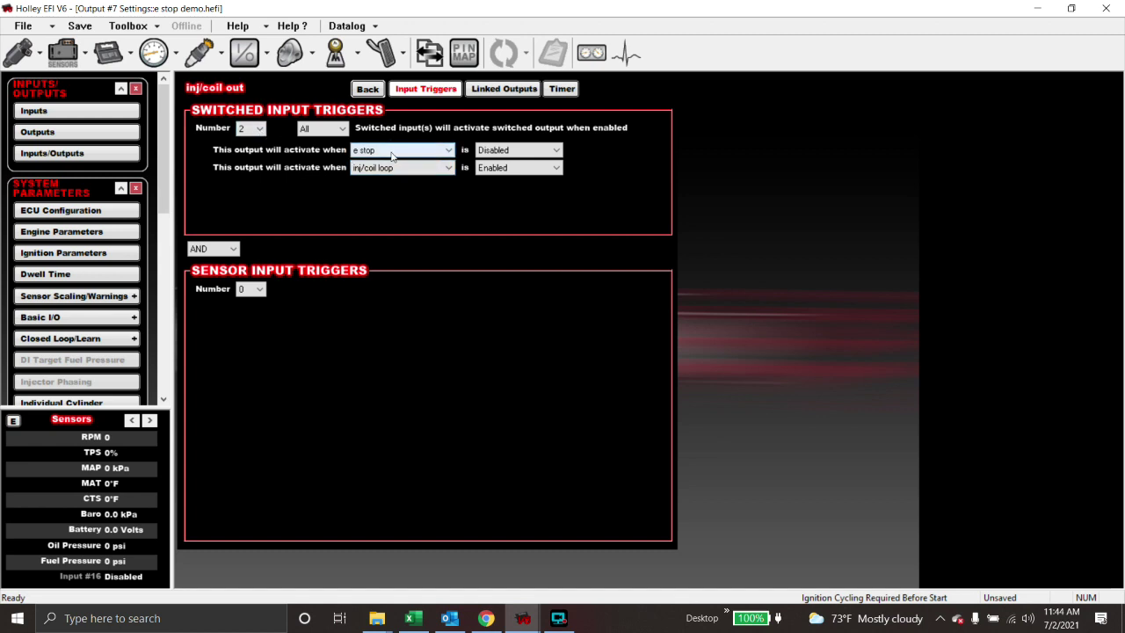
Step: After reviewing inj/coil out's e stop and inj/coil loop triggers, go back to Outputs 1-20
left_click(368, 88)
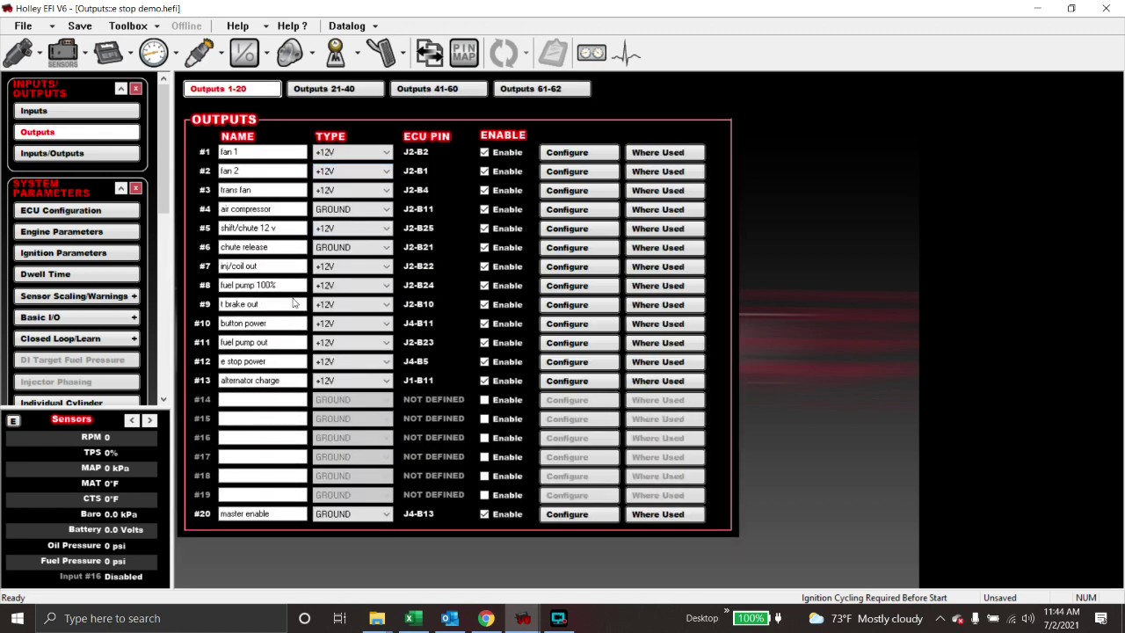
Step: Point out outputs #7 inj/coil out and #11 fuel pump out, then open #12 e stop power's triggers
left_click(293, 265)
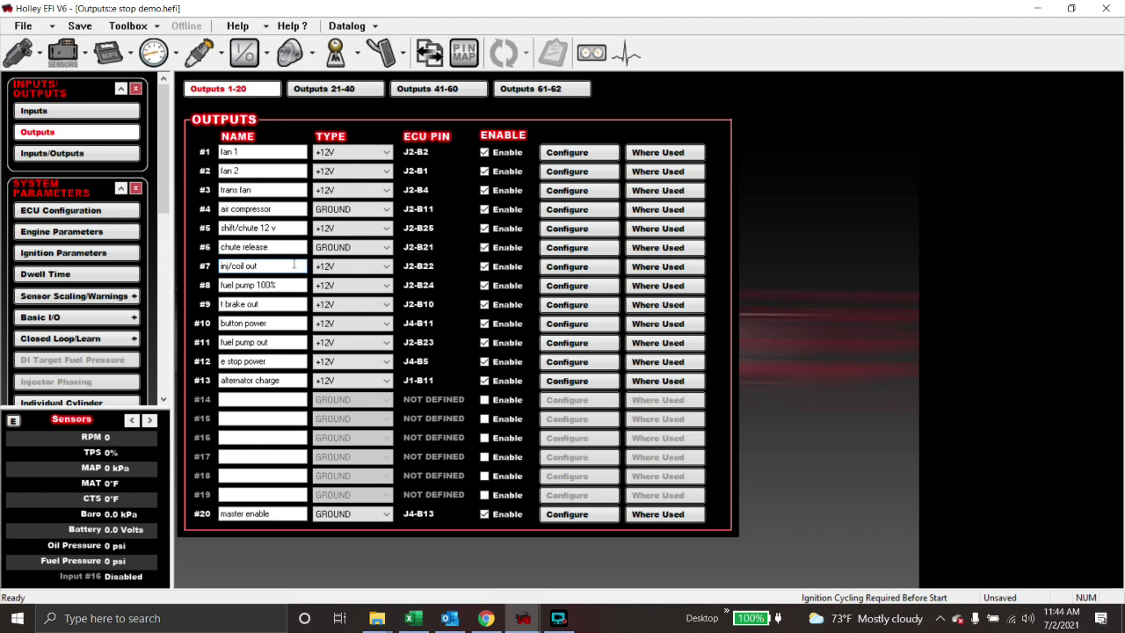
left_click(279, 343)
left_click(269, 265)
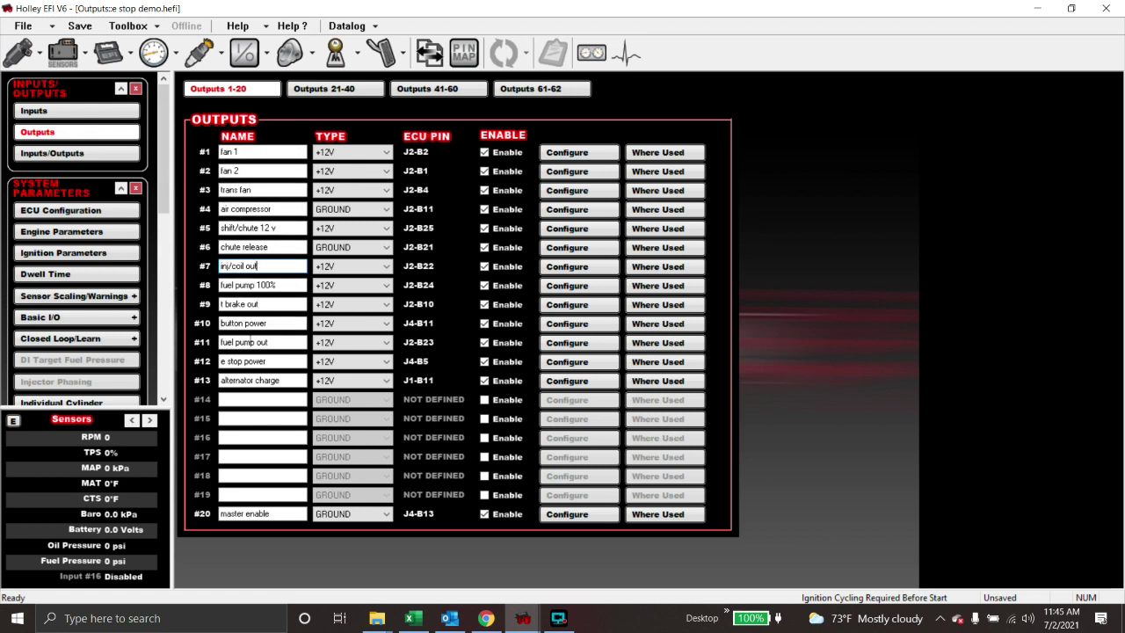
left_click(559, 361)
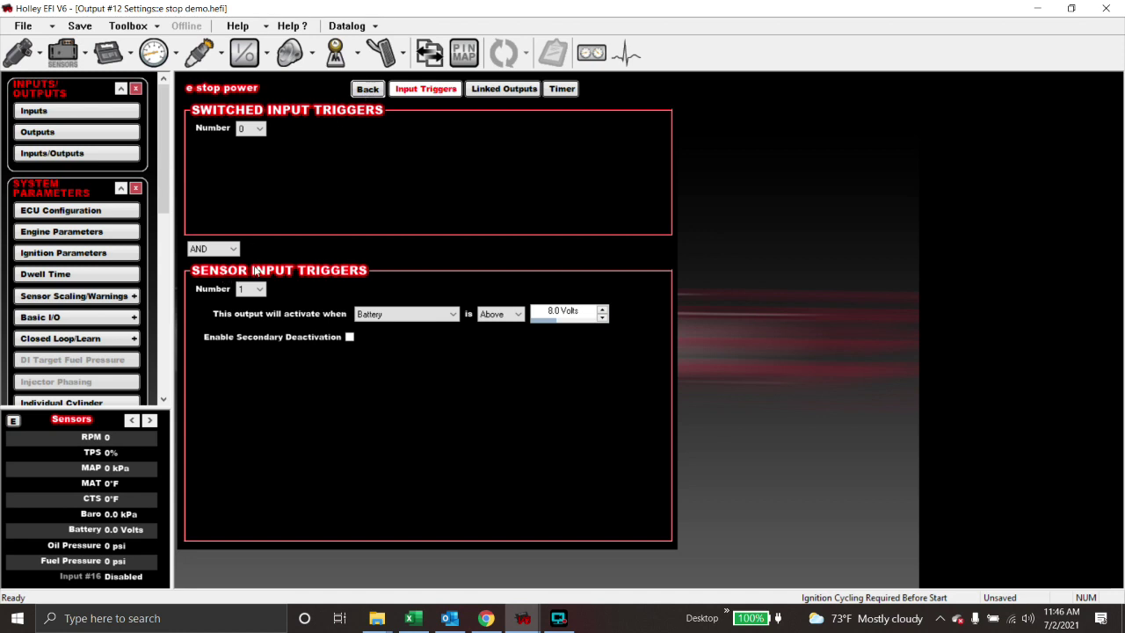
left_click(425, 315)
left_click(425, 315)
left_click(427, 316)
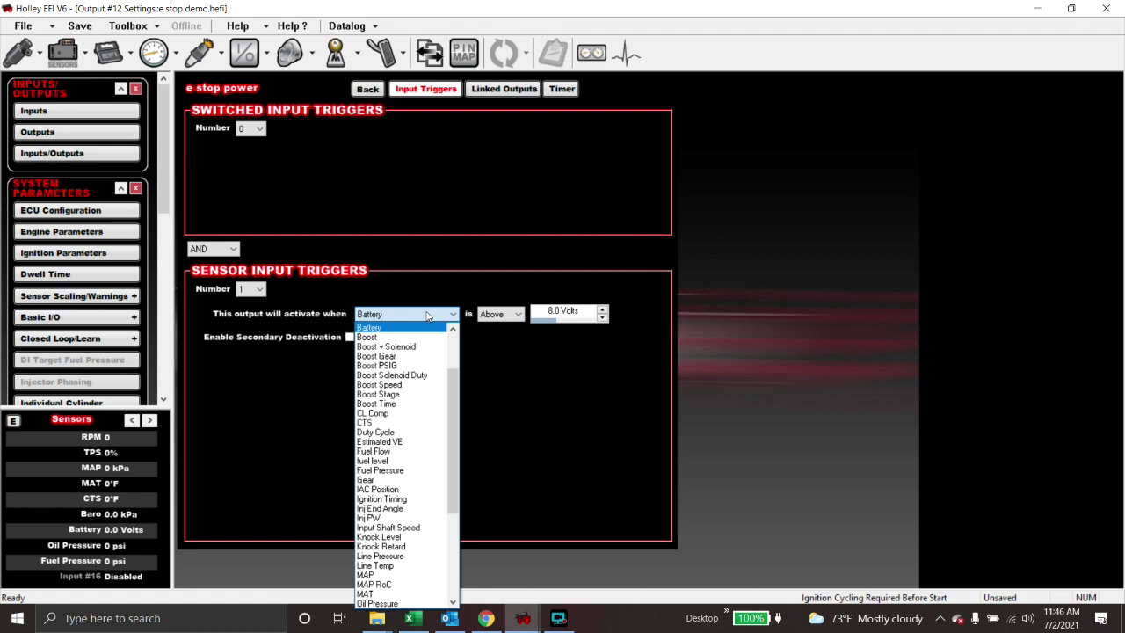
left_click(429, 315)
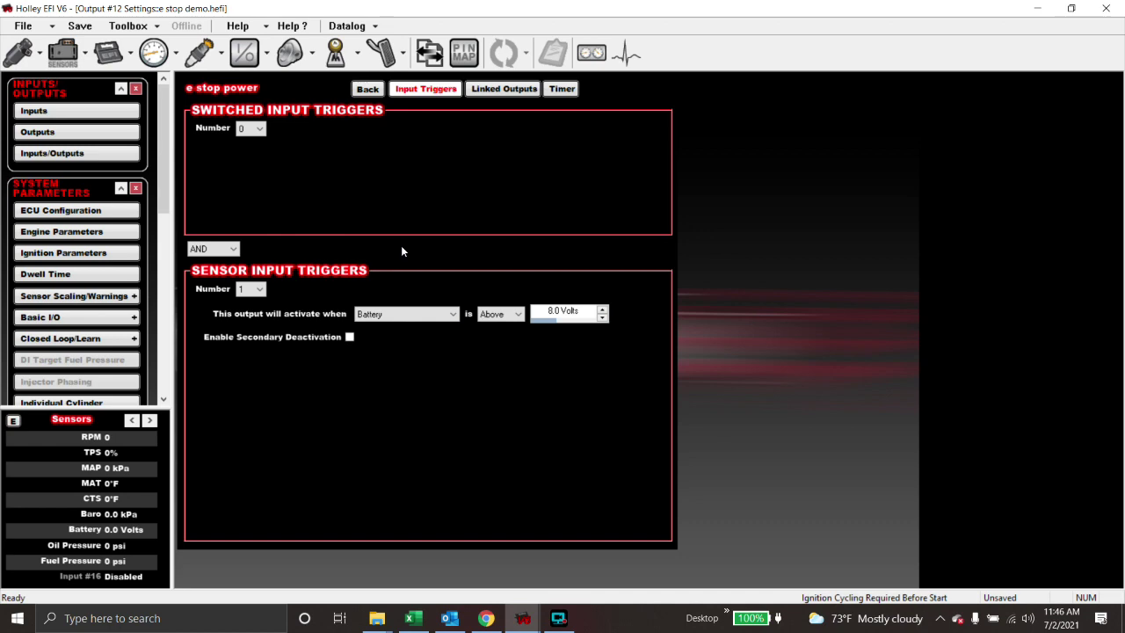
Step: Show the ECU pin map's fixed, input and output pin assignments on J1–J4, then finish
left_click(464, 53)
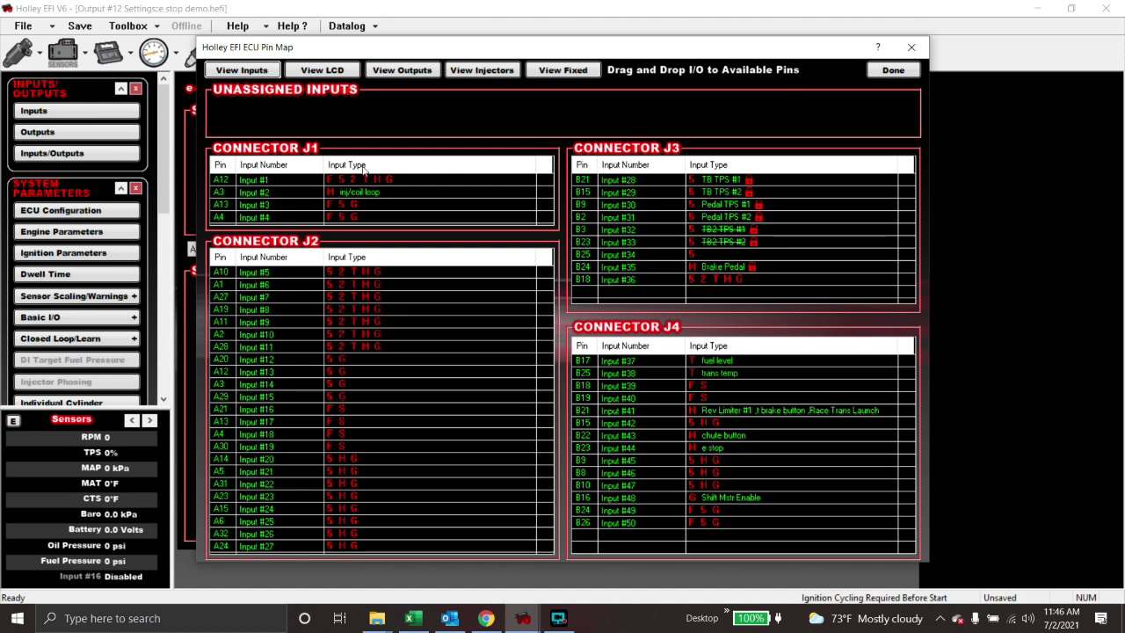
left_click(563, 69)
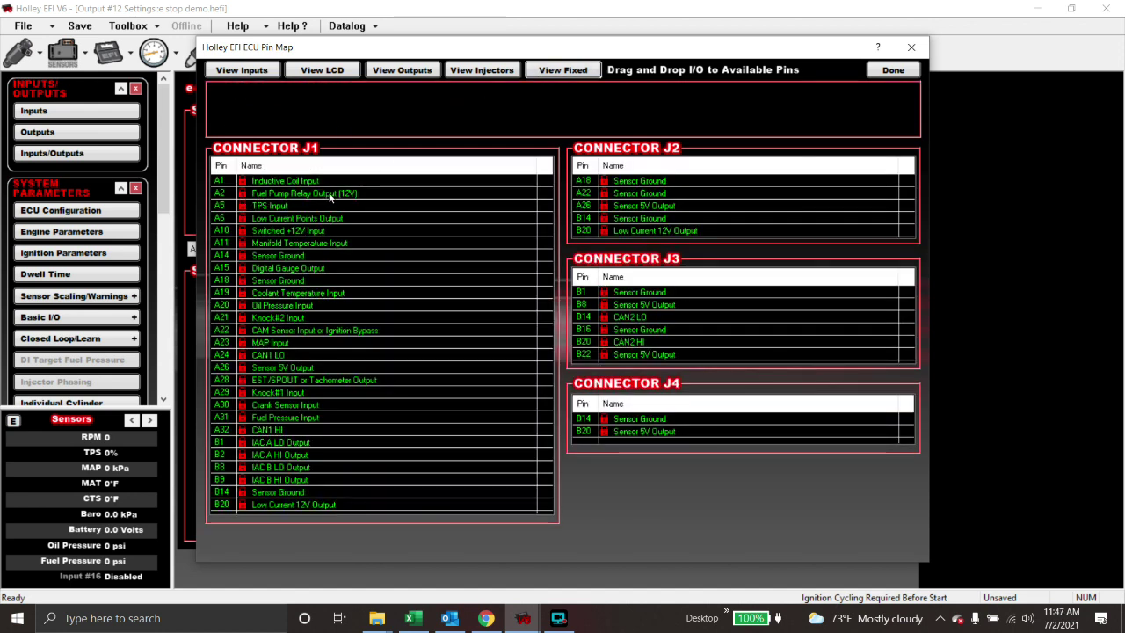
left_click(242, 70)
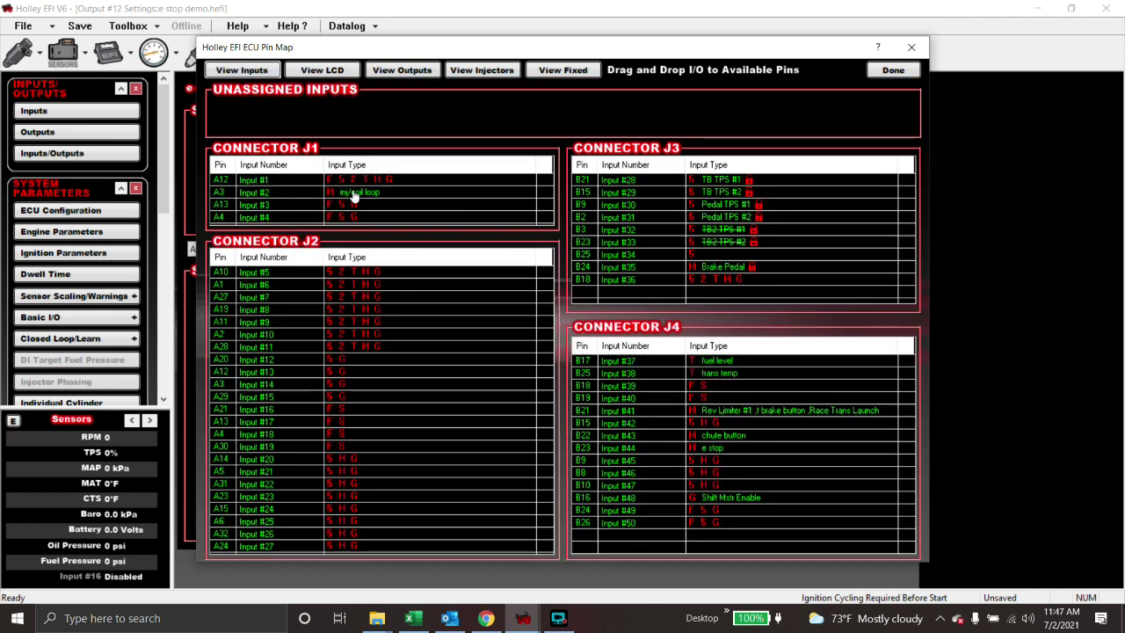
left_click(402, 70)
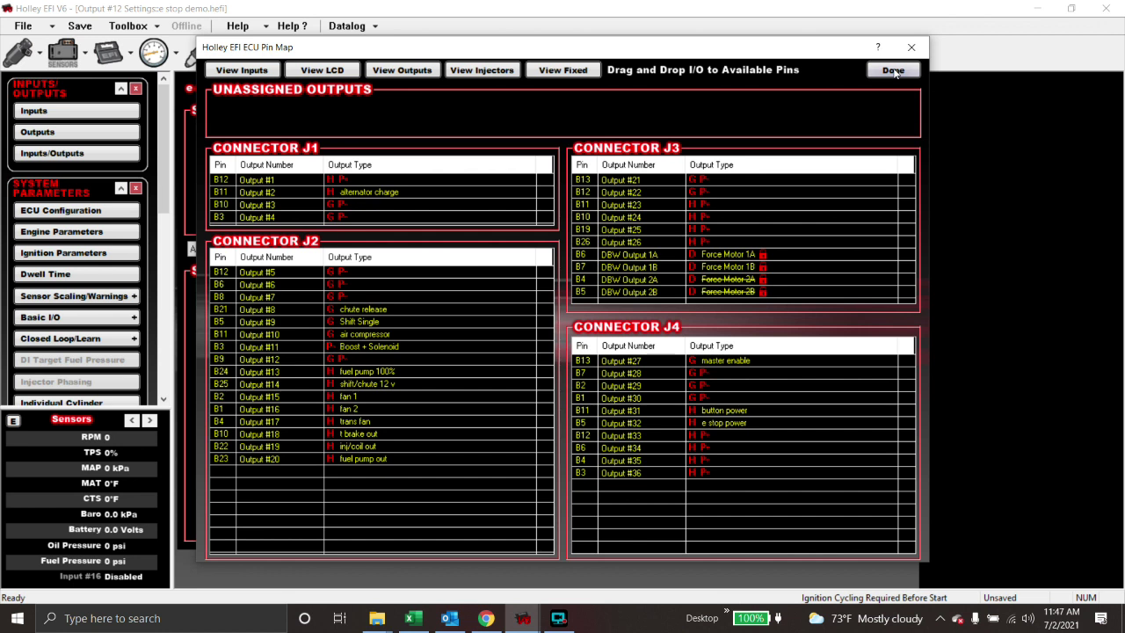
left_click(886, 73)
Step: Close the ECU Pin Map, returning to e stop power's Battery Above 8.0 Volts trigger
left_click(876, 72)
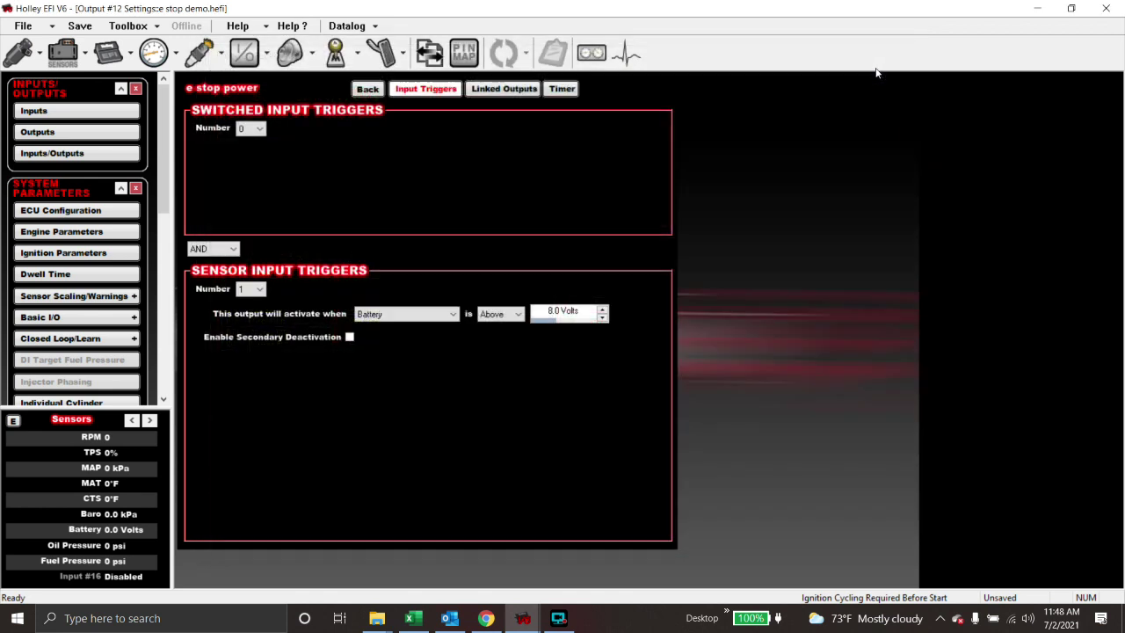